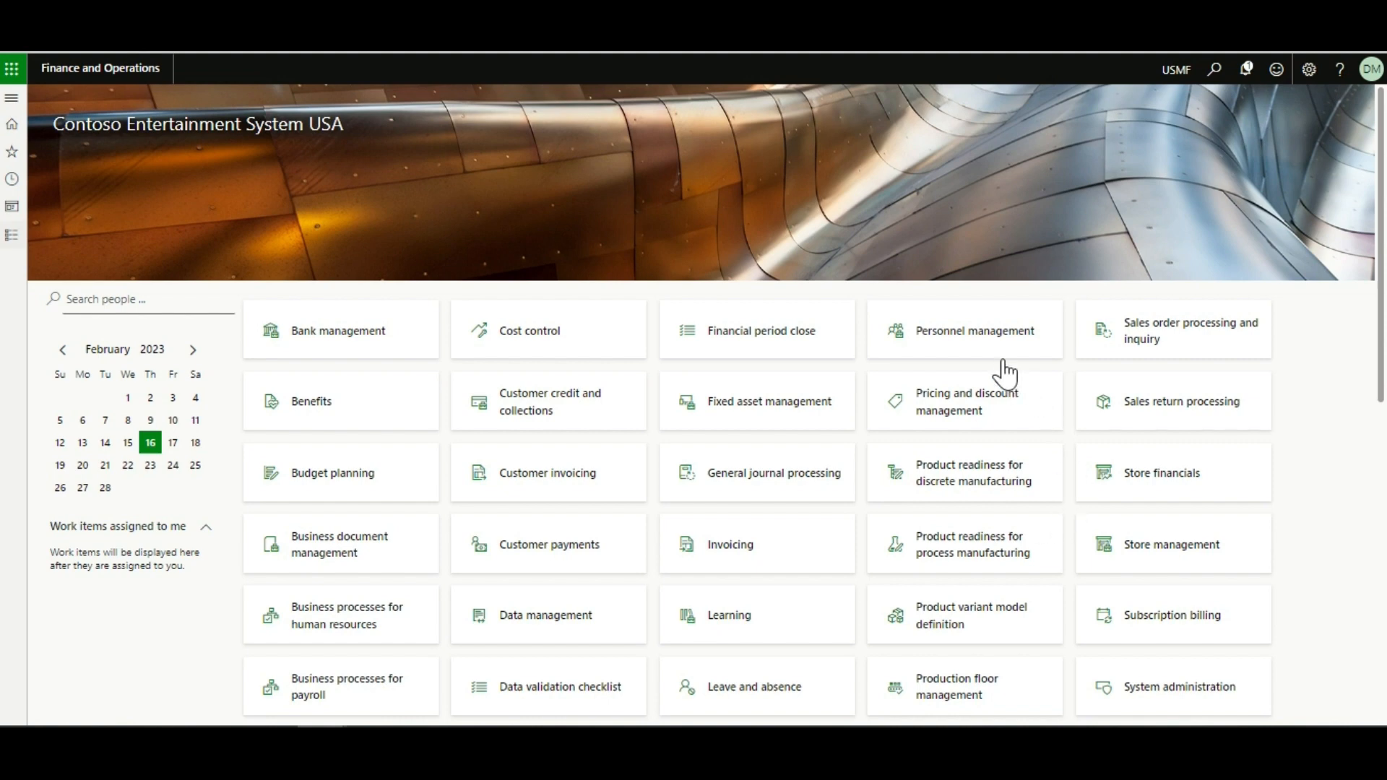
# - Open the General journals page from the General ledger module
pyautogui.click(12, 235)
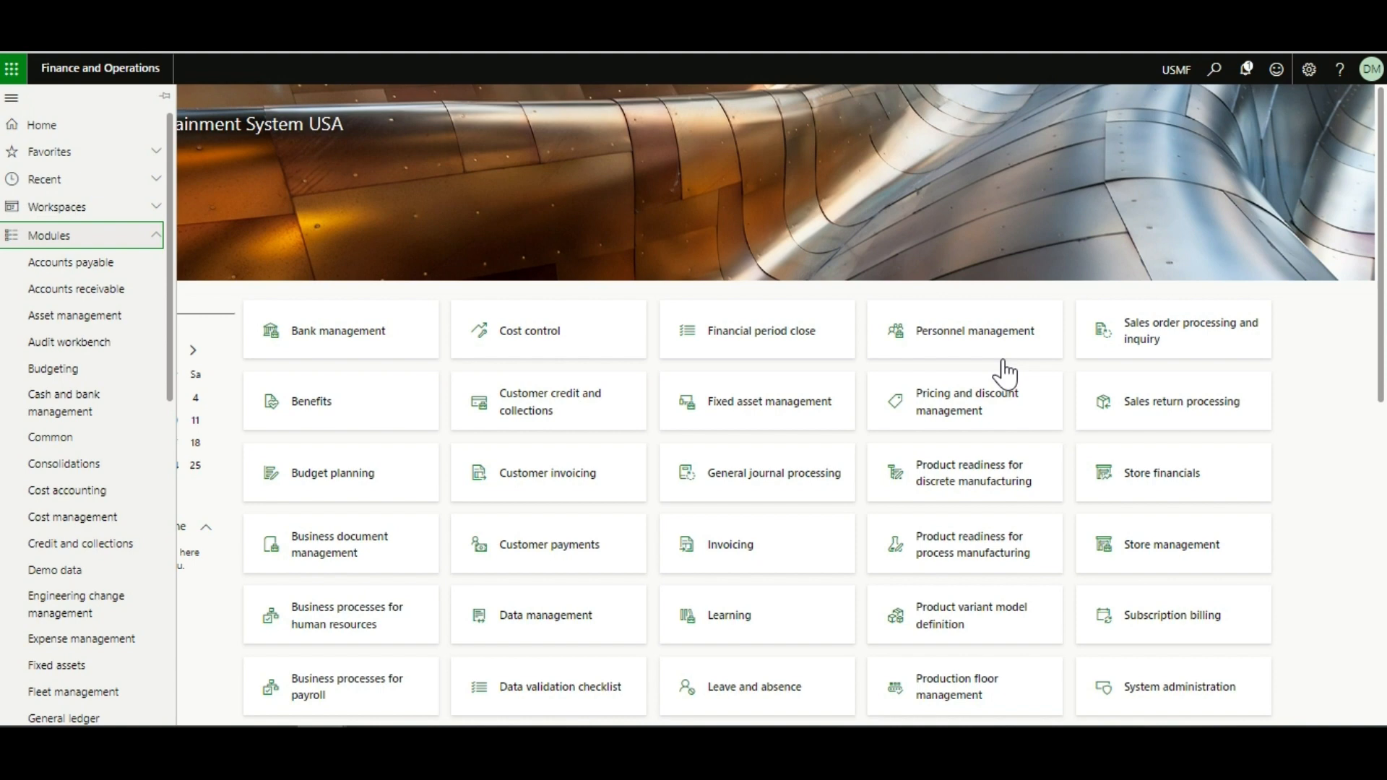
pyautogui.scroll(-3, 72, 533)
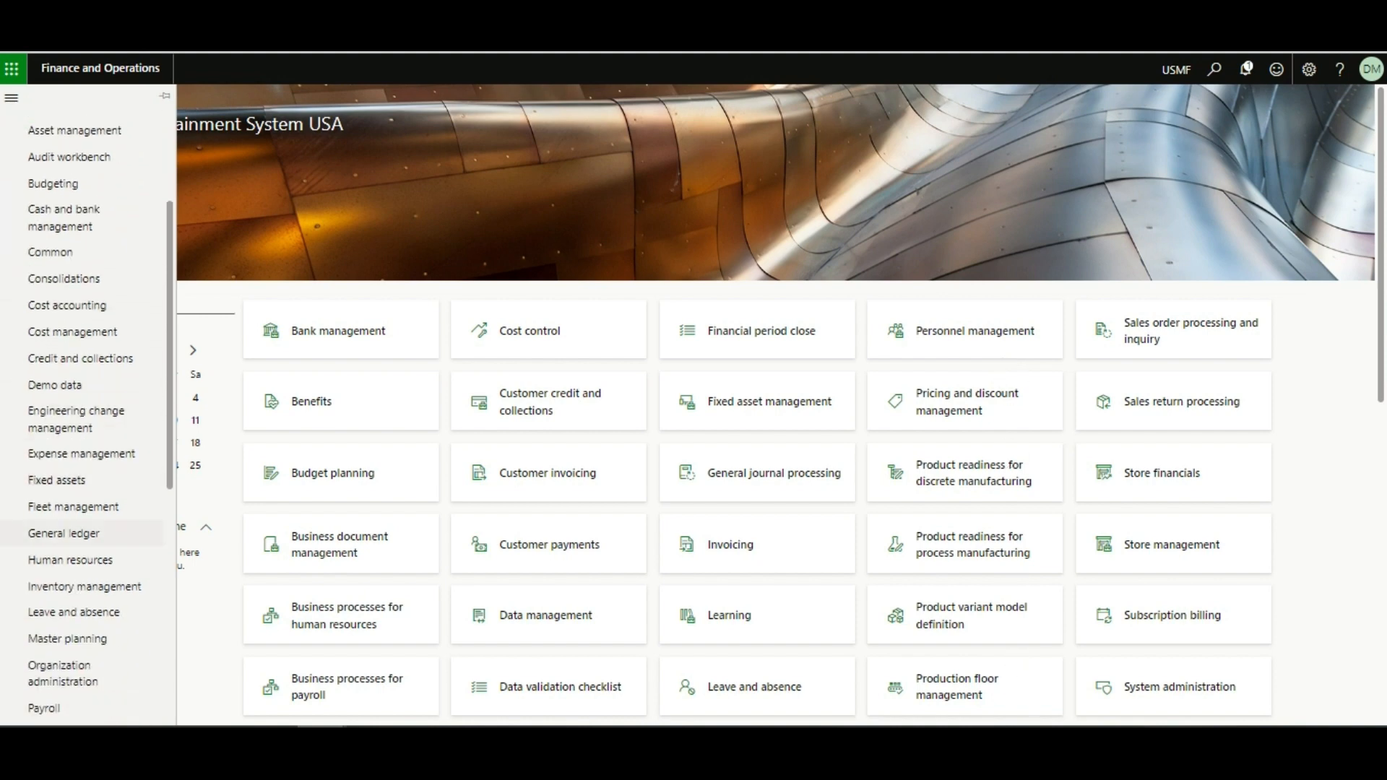
pyautogui.click(63, 533)
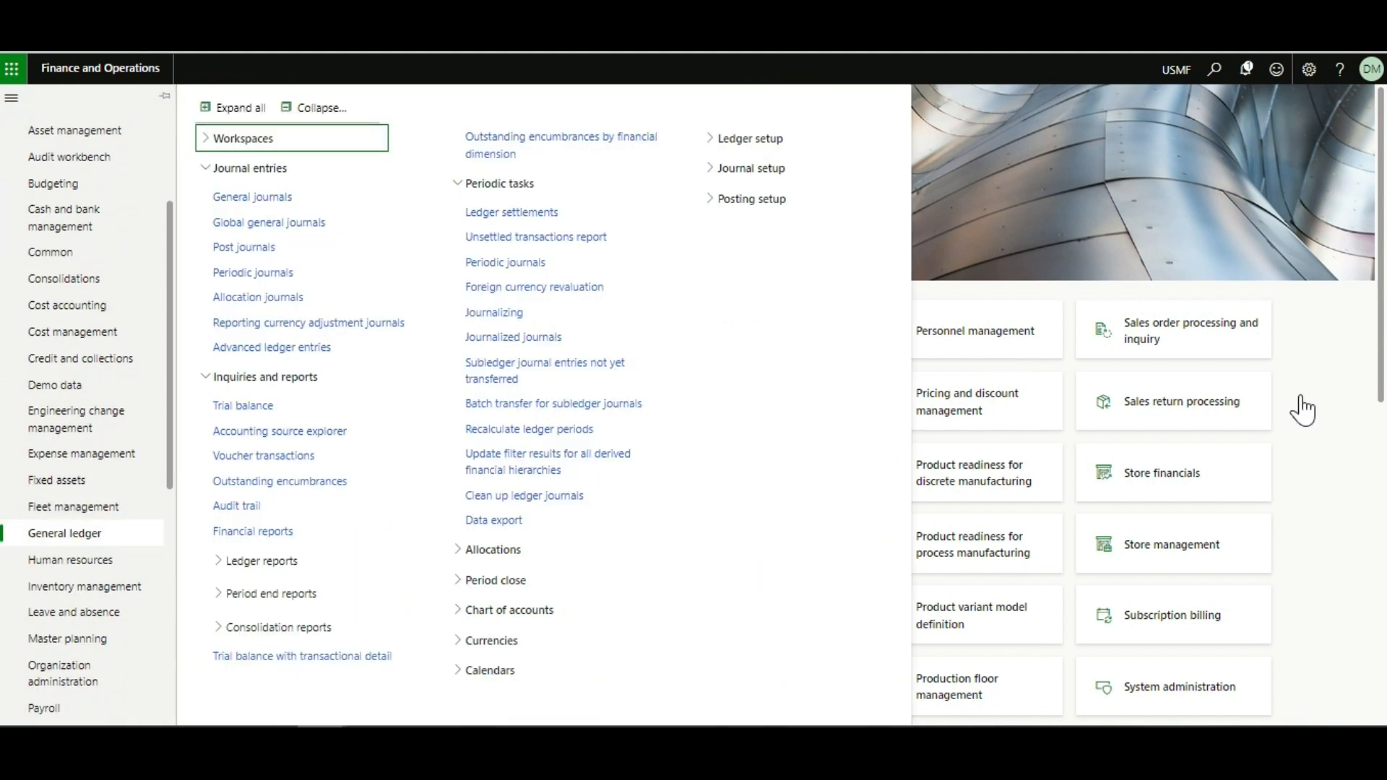
pyautogui.click(1368, 311)
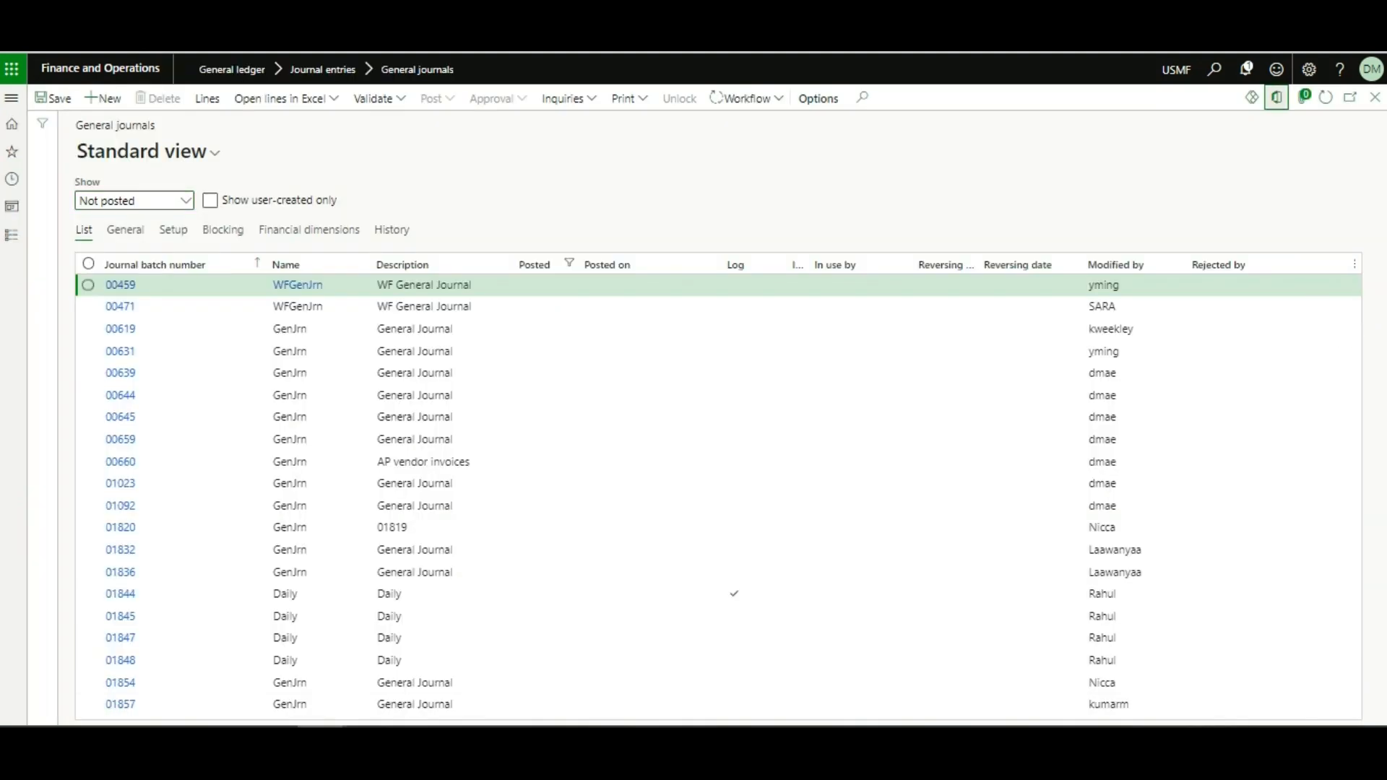
# - Examine which Excel templates and exports are offered for the general journals list
pyautogui.click(1276, 97)
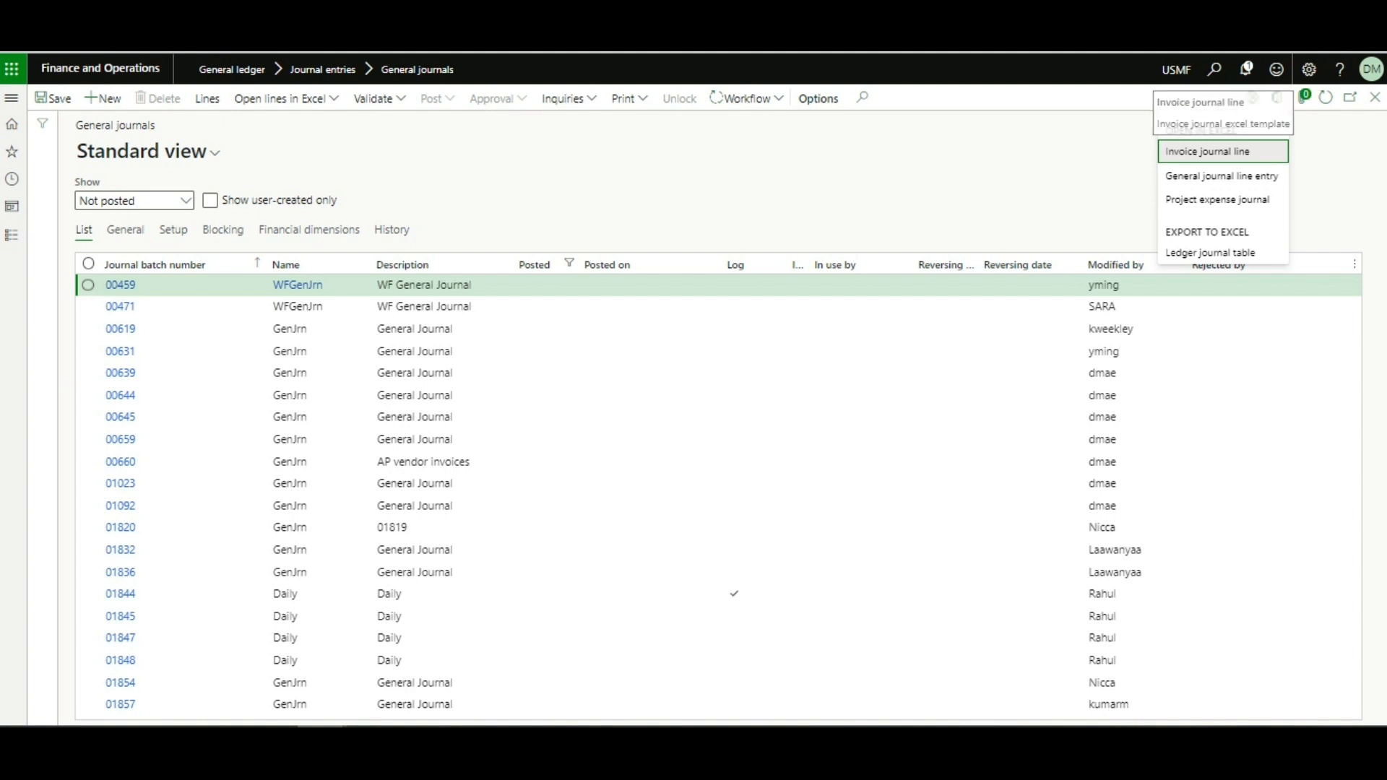
pyautogui.moveTo(1218, 200)
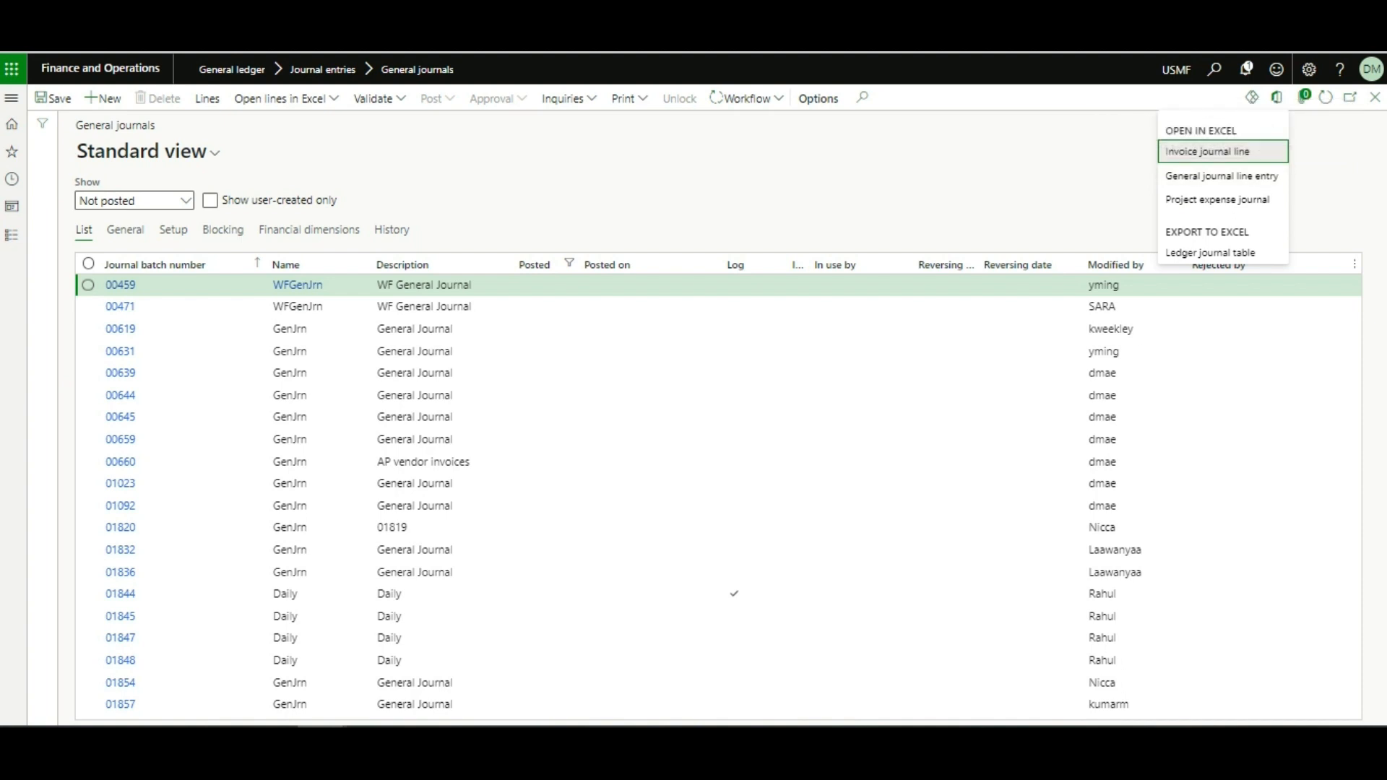
pyautogui.press('Escape')
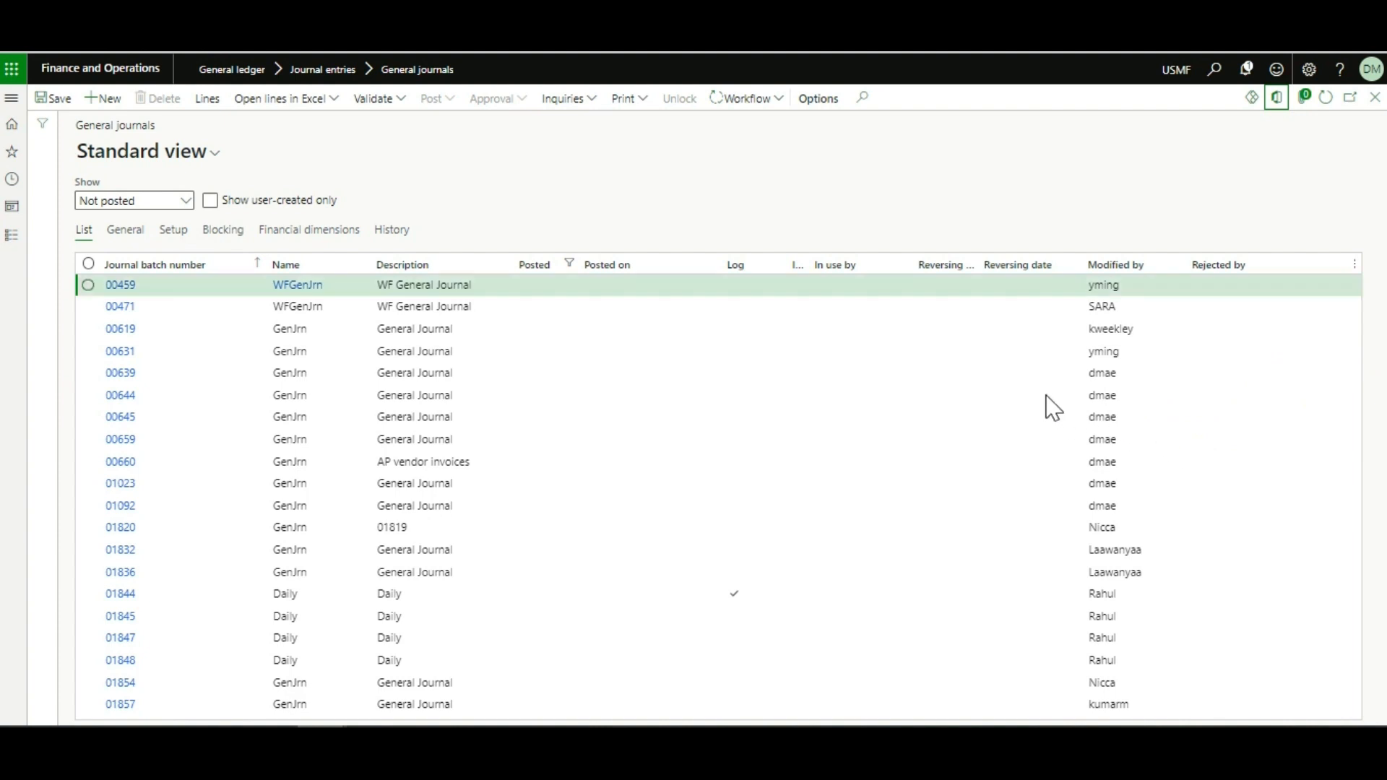
# - Open the Document templates page under Common's Office integration and select LedgerJournalLineEntryTemplate
pyautogui.hotkey('alt', 'F1')
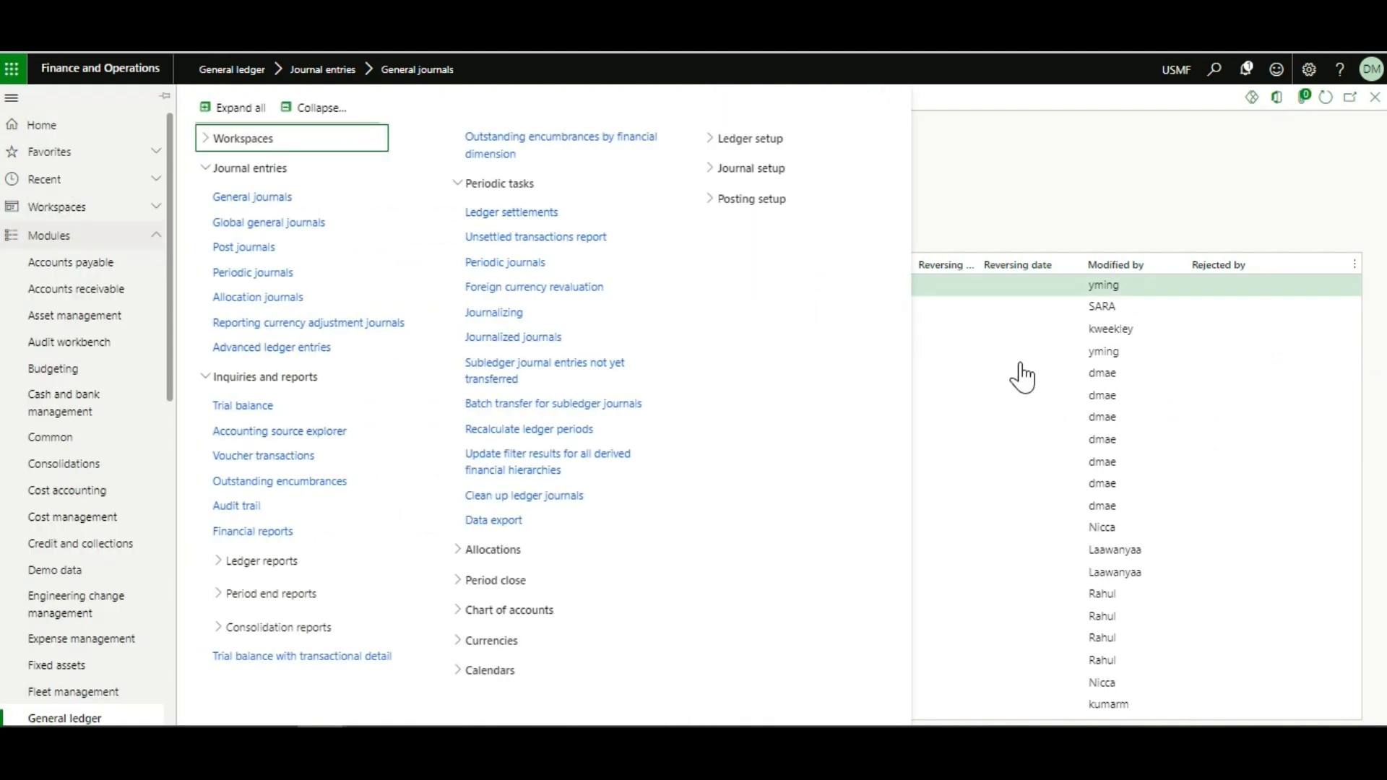
pyautogui.click(50, 437)
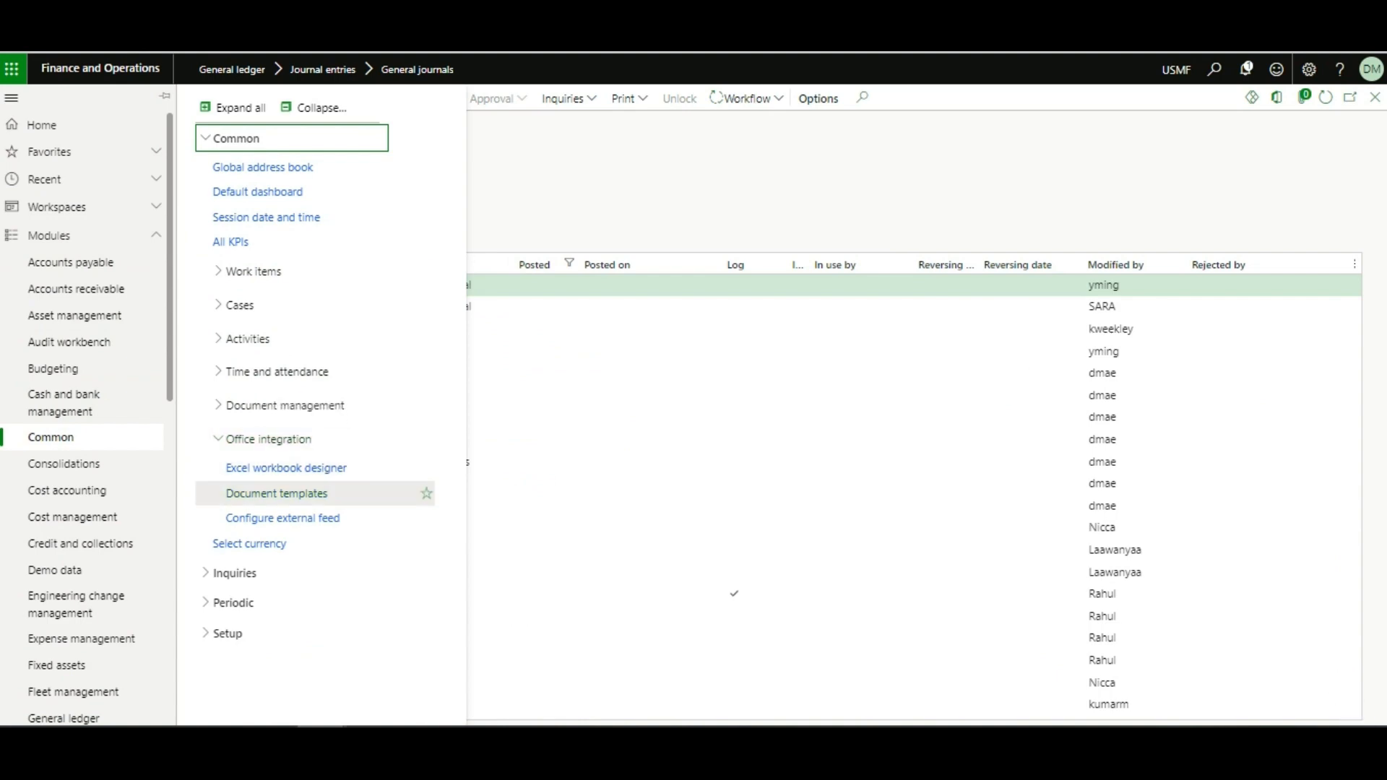
pyautogui.click(277, 494)
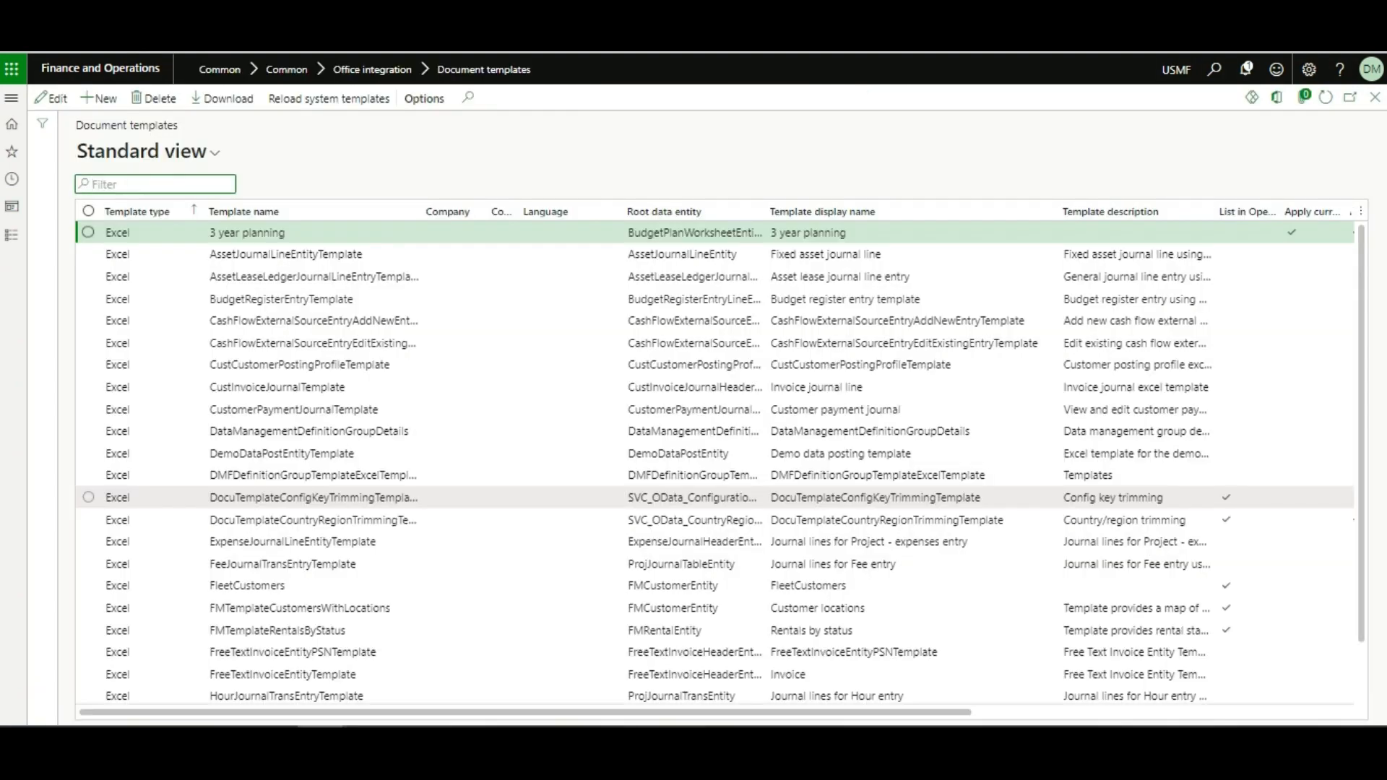
pyautogui.scroll(-4, 506, 498)
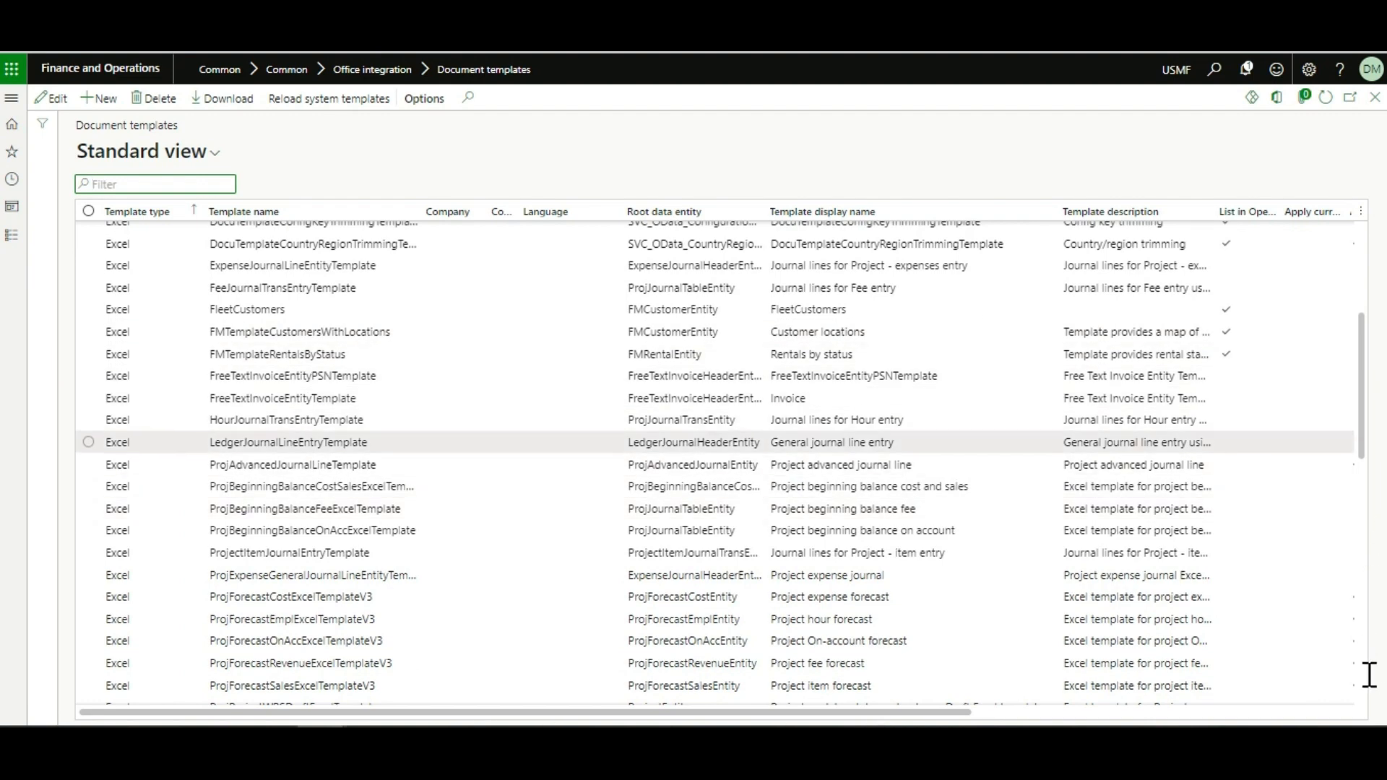
pyautogui.click(289, 442)
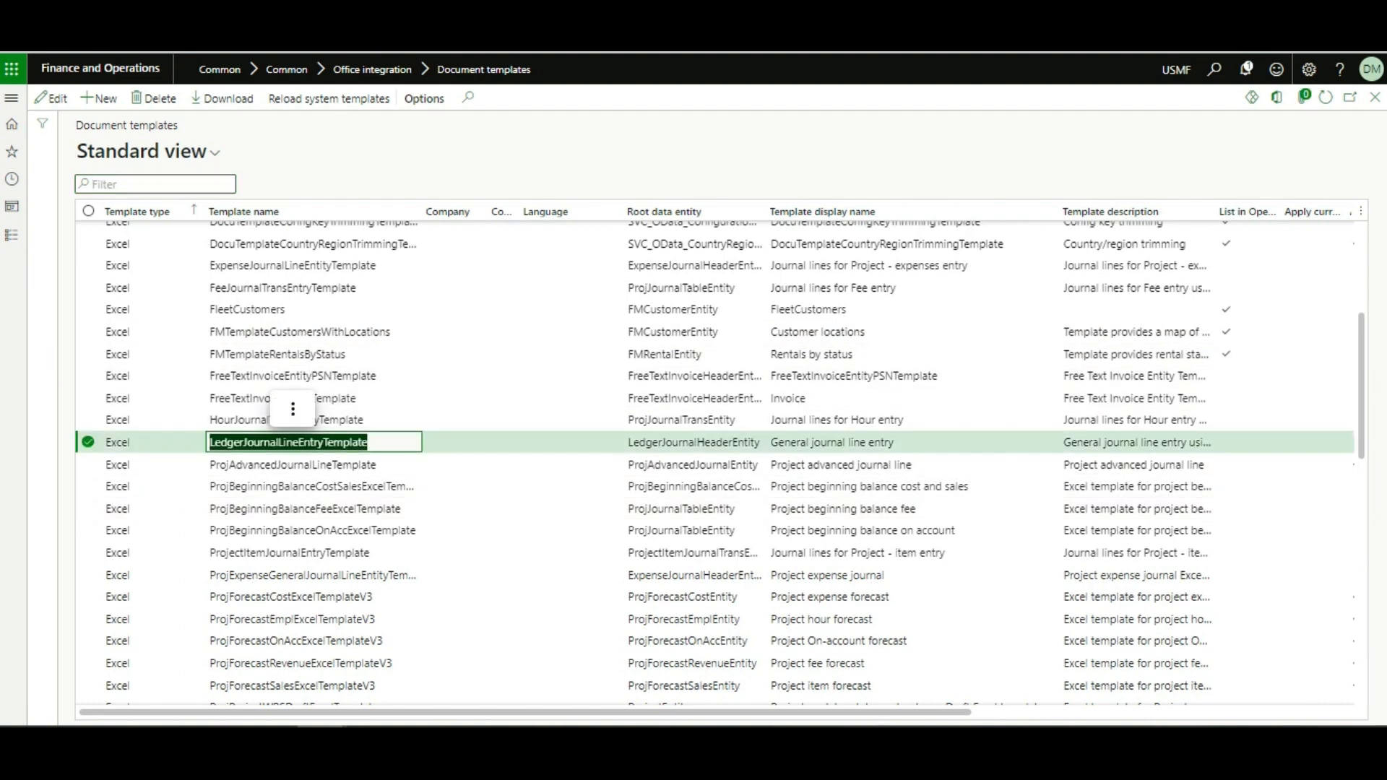
pyautogui.click(860, 442)
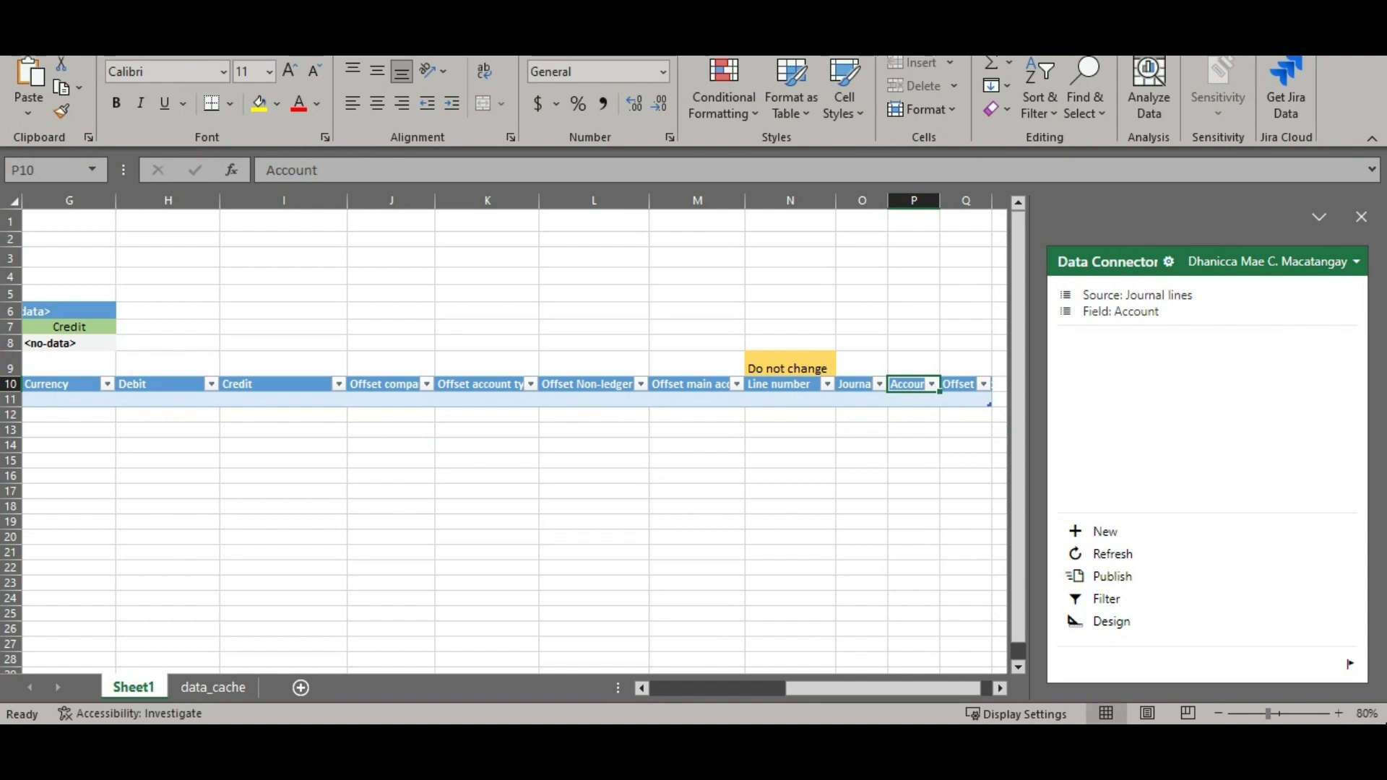
# - In the template's Excel workbook, examine the Journal batch number, Account and Offset account columns of the journal lines table
pyautogui.click(856, 384)
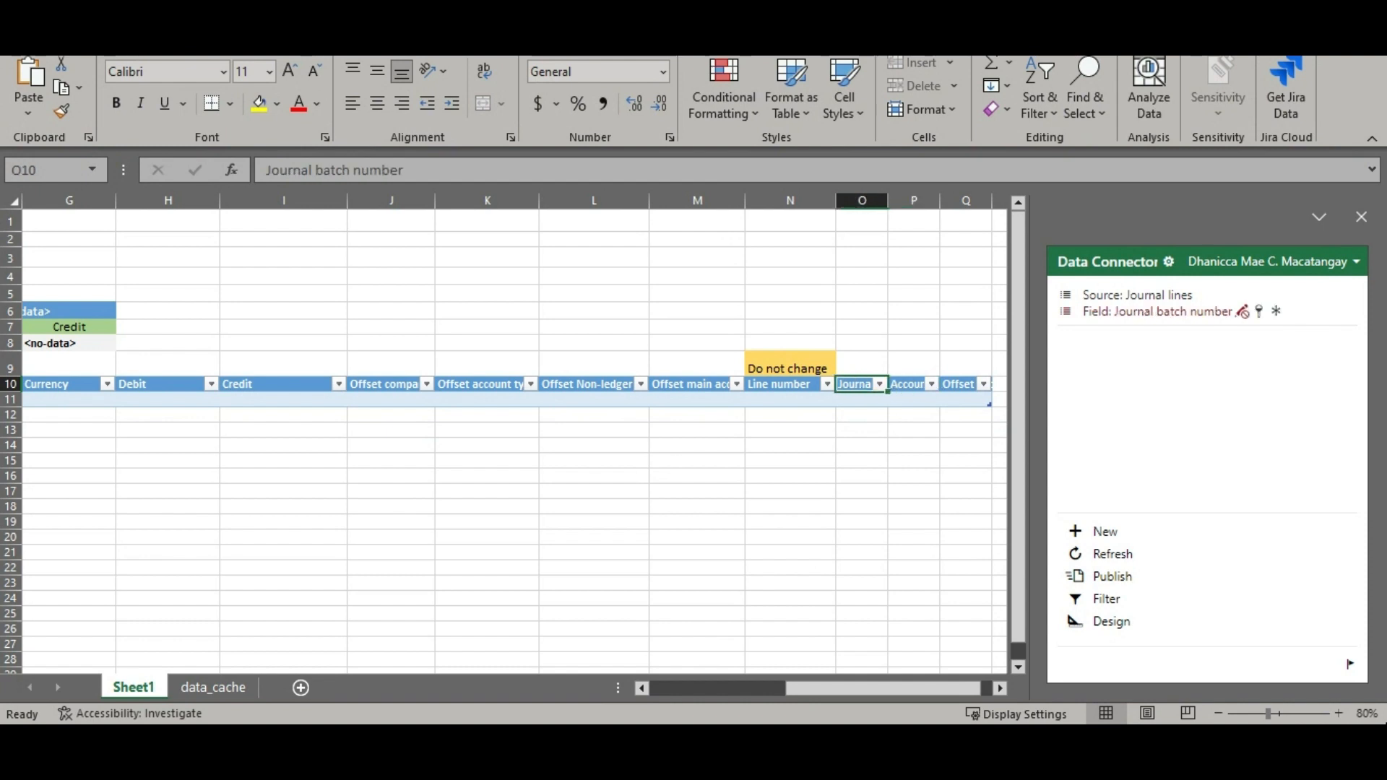
pyautogui.click(908, 385)
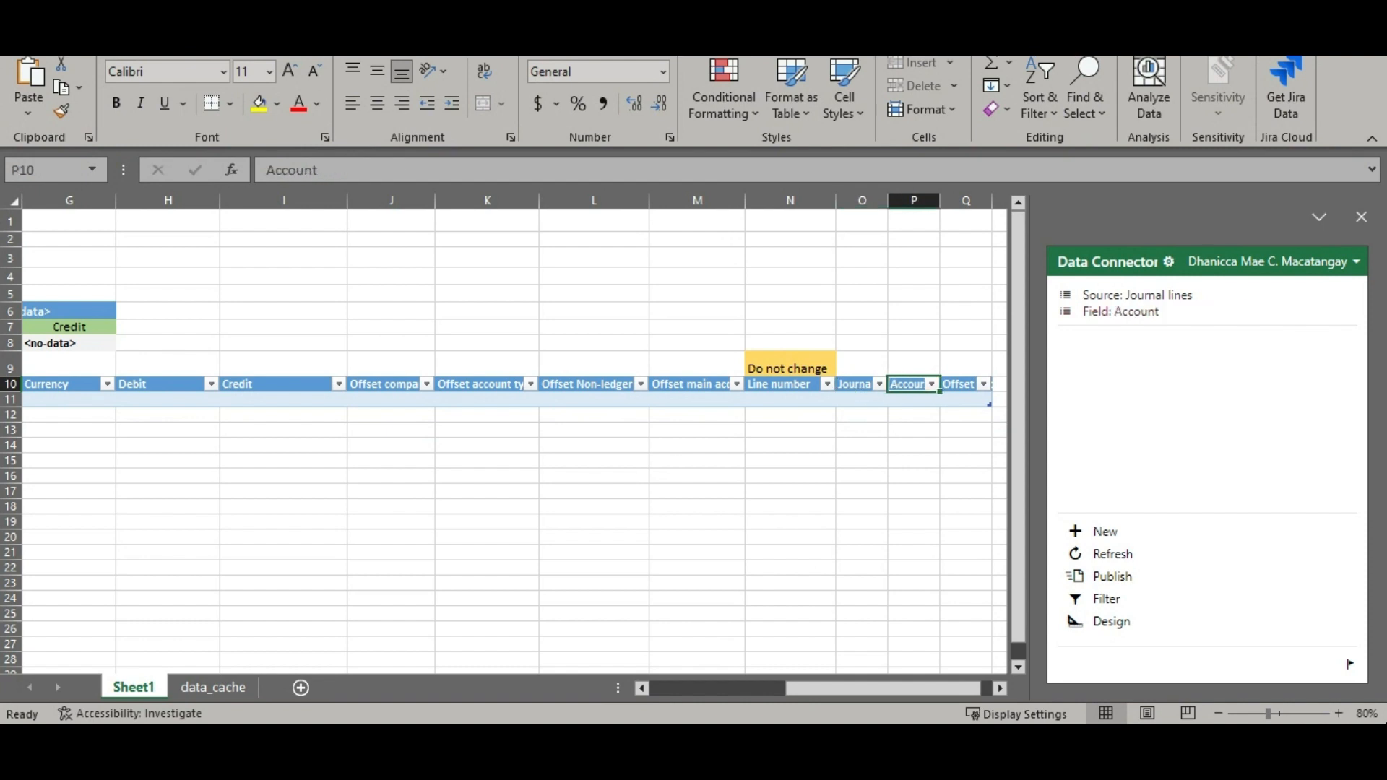
pyautogui.click(961, 384)
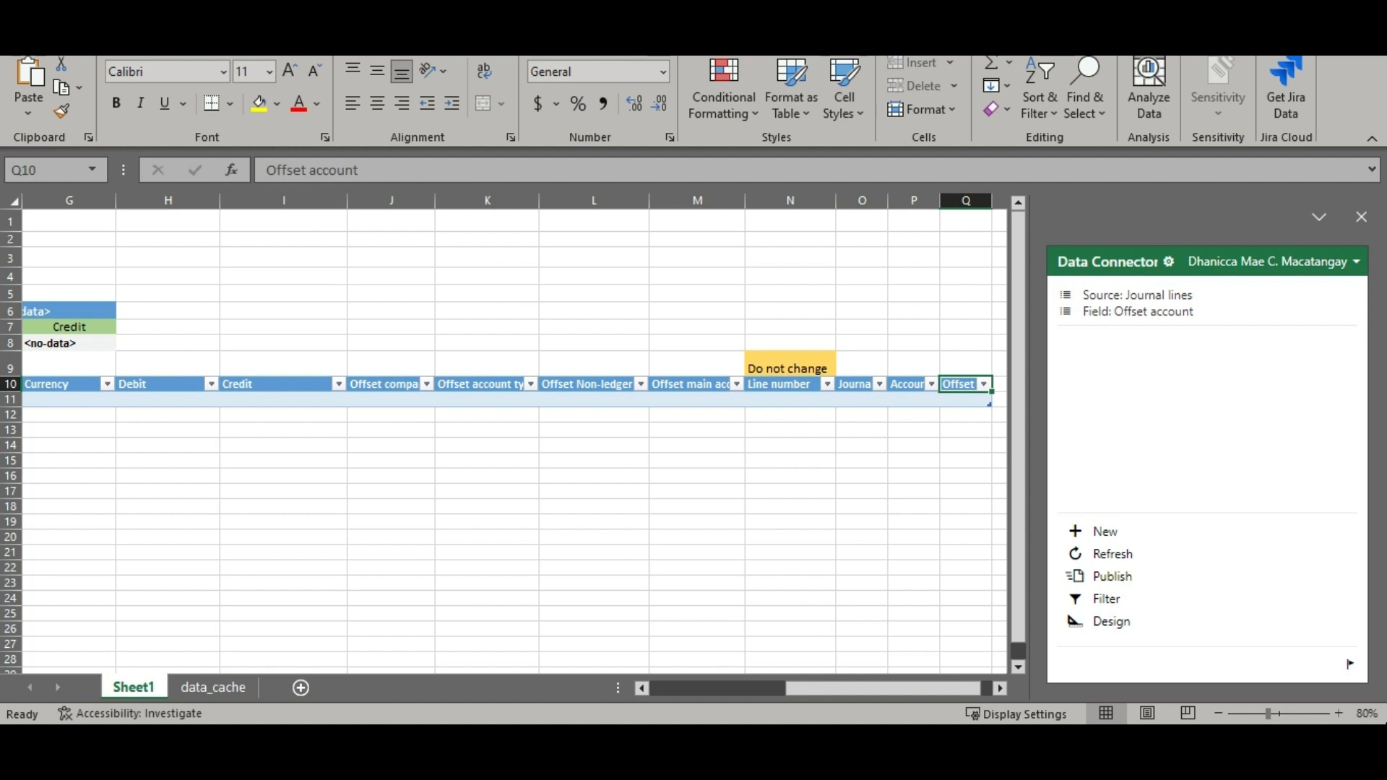
pyautogui.click(908, 384)
pyautogui.click(961, 384)
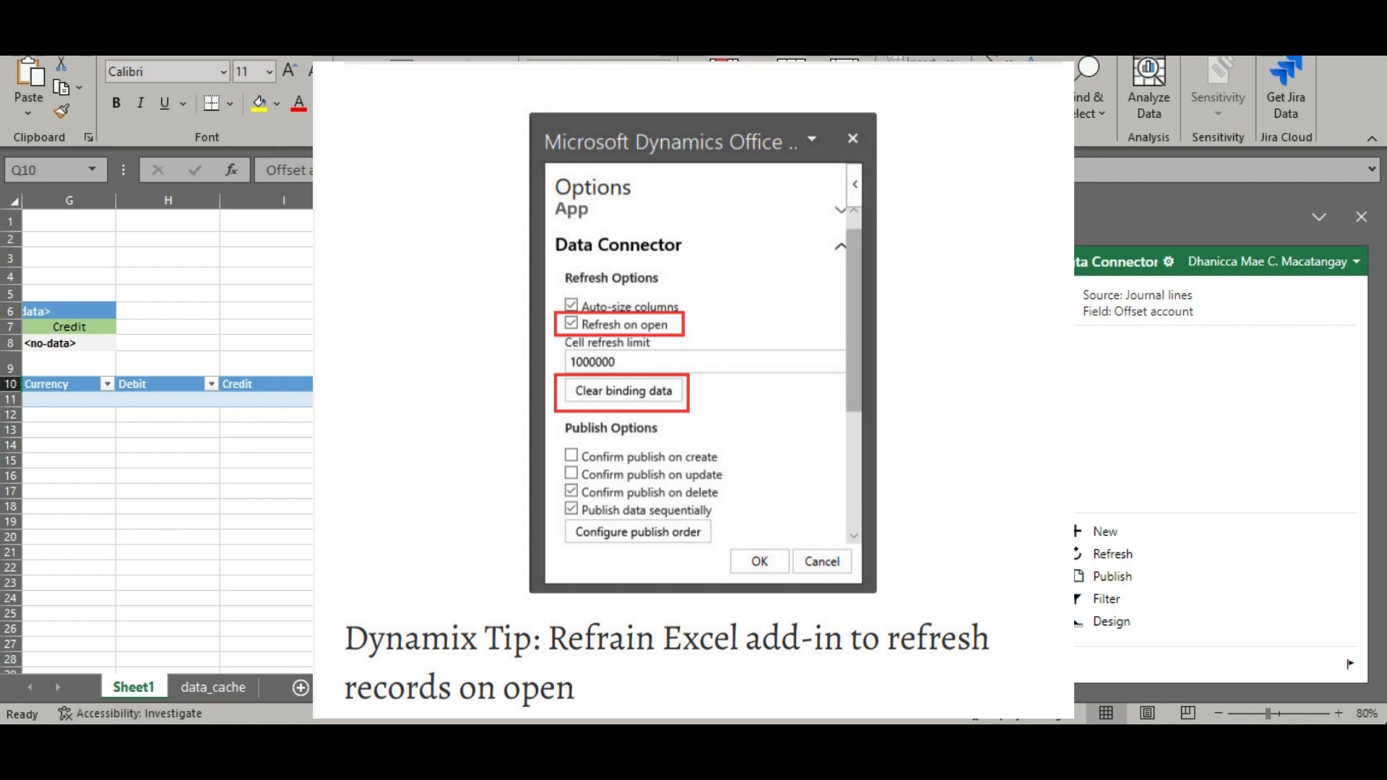
pyautogui.click(857, 384)
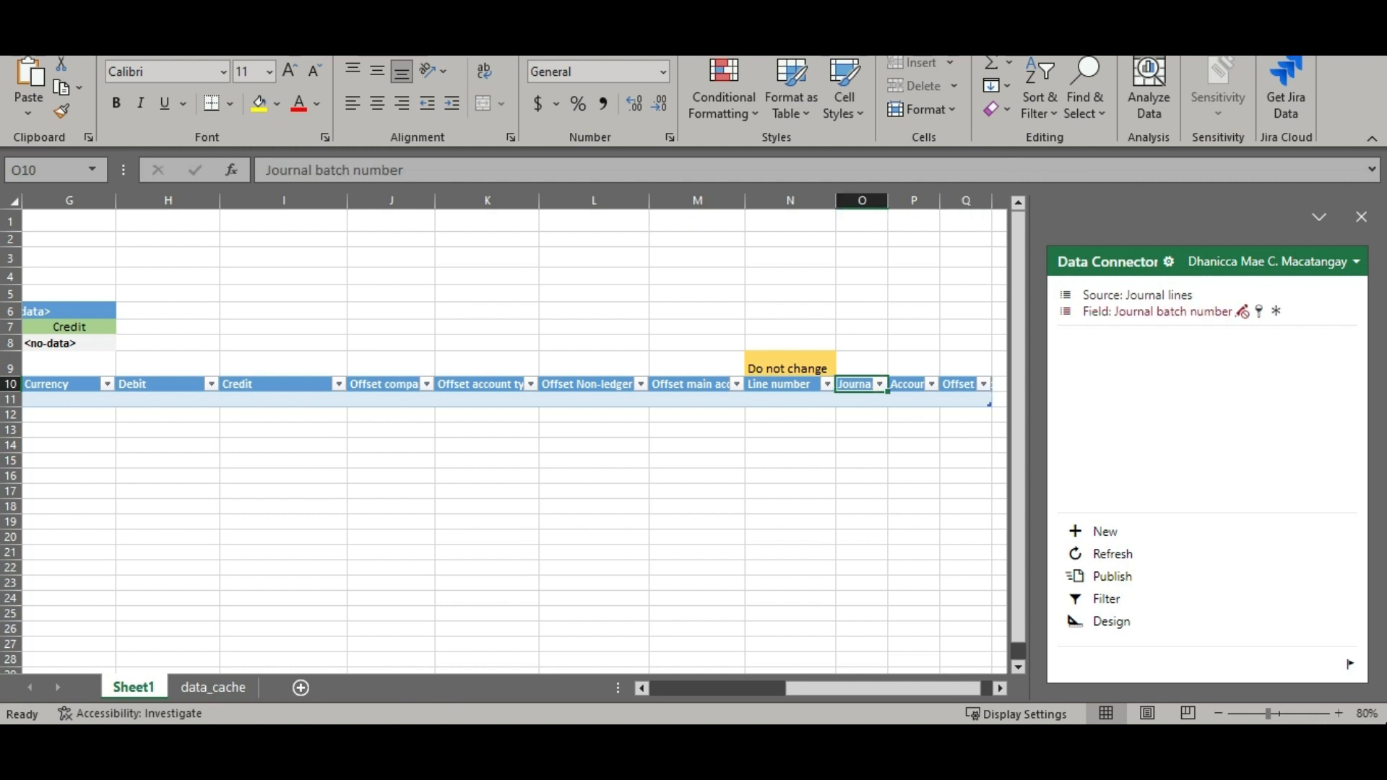
pyautogui.click(908, 383)
pyautogui.moveTo(891, 689)
pyautogui.mouseDown()
pyautogui.moveTo(753, 689)
pyautogui.moveTo(896, 689)
pyautogui.mouseUp()
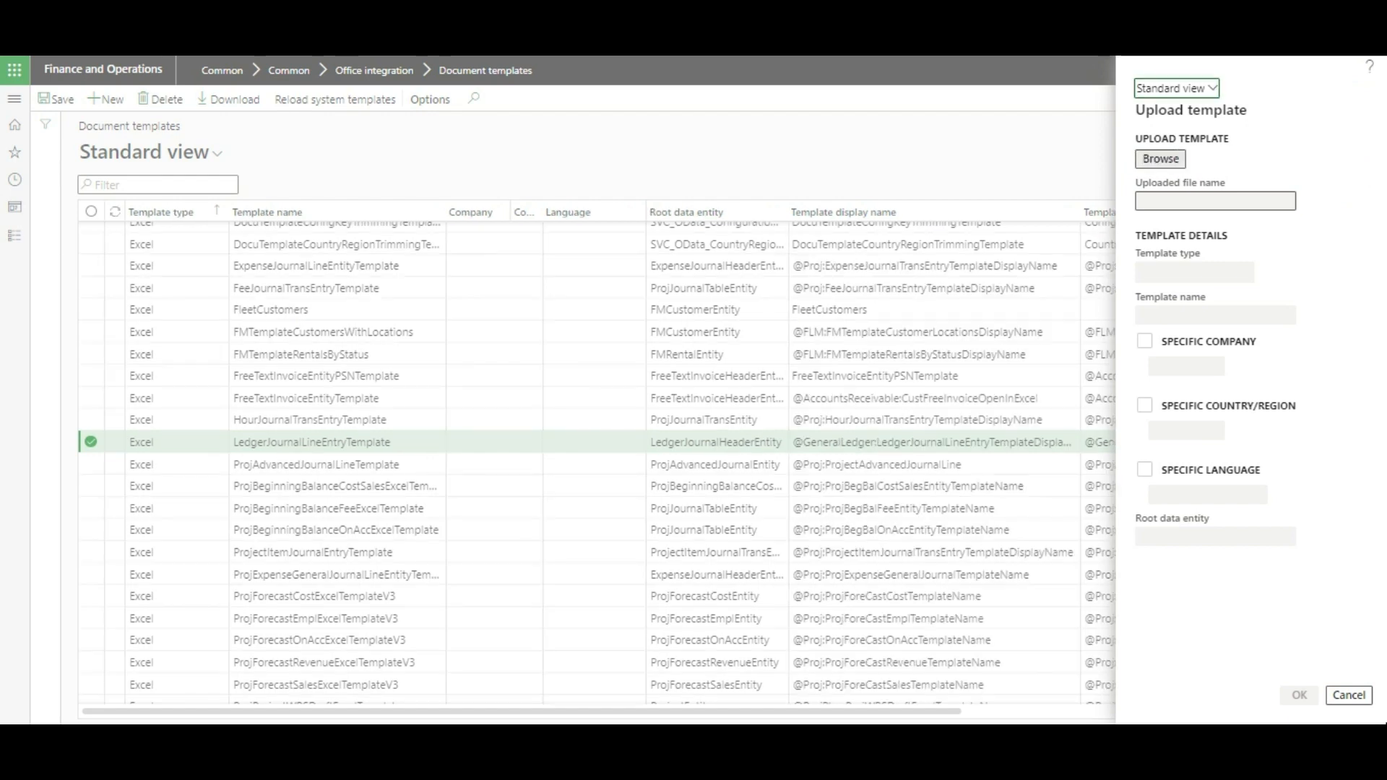
# - Upload the LedgerJournalLineEntryTemplate workbook from the Downloads folder as a new document template
pyautogui.click(1161, 158)
pyautogui.click(330, 149)
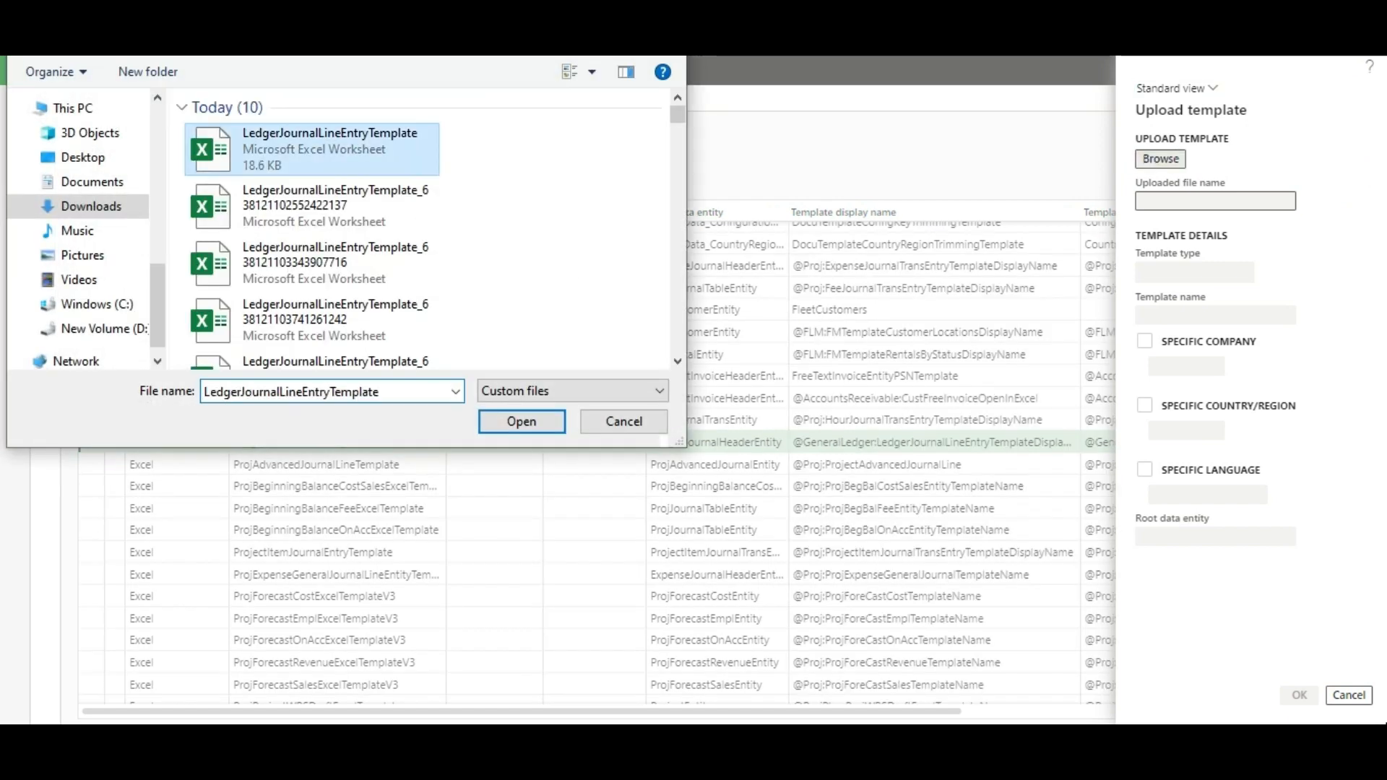
pyautogui.click(522, 421)
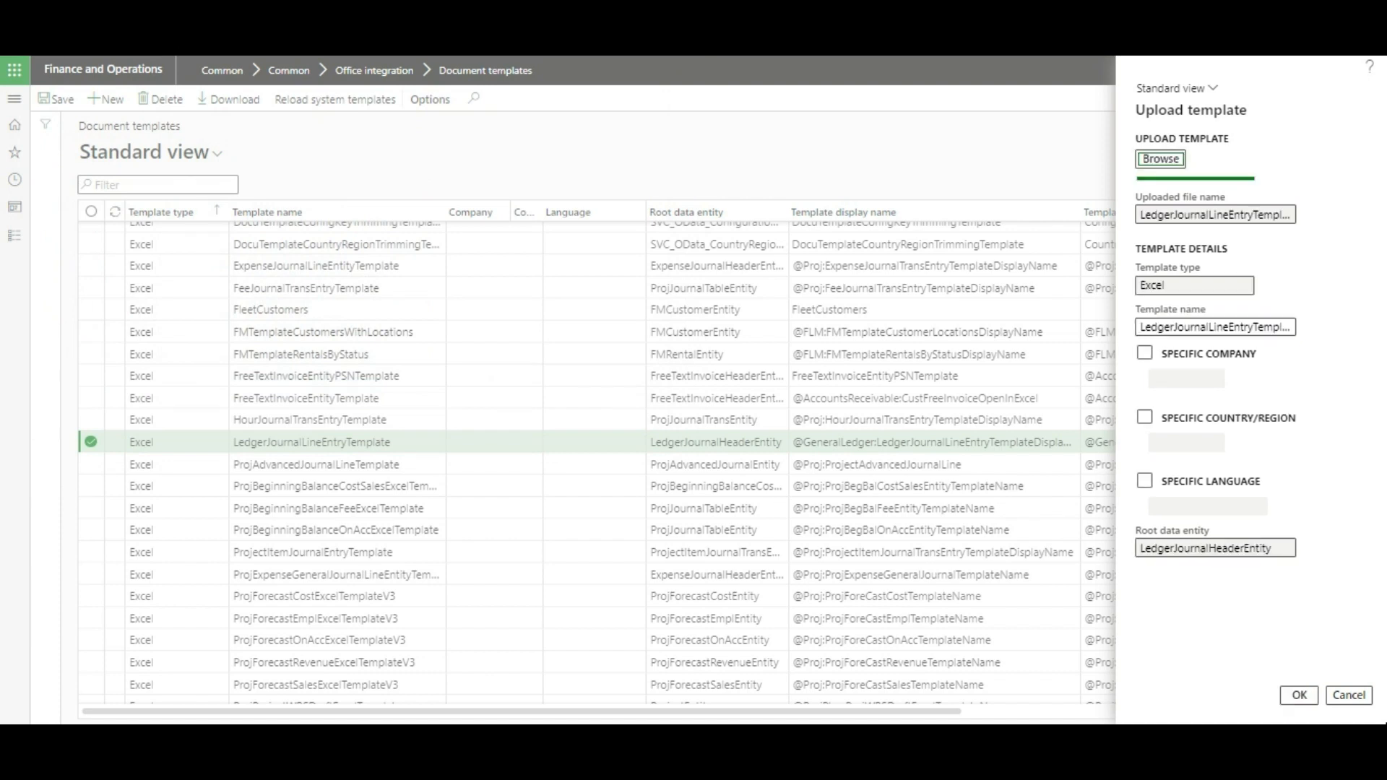
# - Restrict the uploaded template to the specific company USMF and confirm the upload
pyautogui.click(1145, 353)
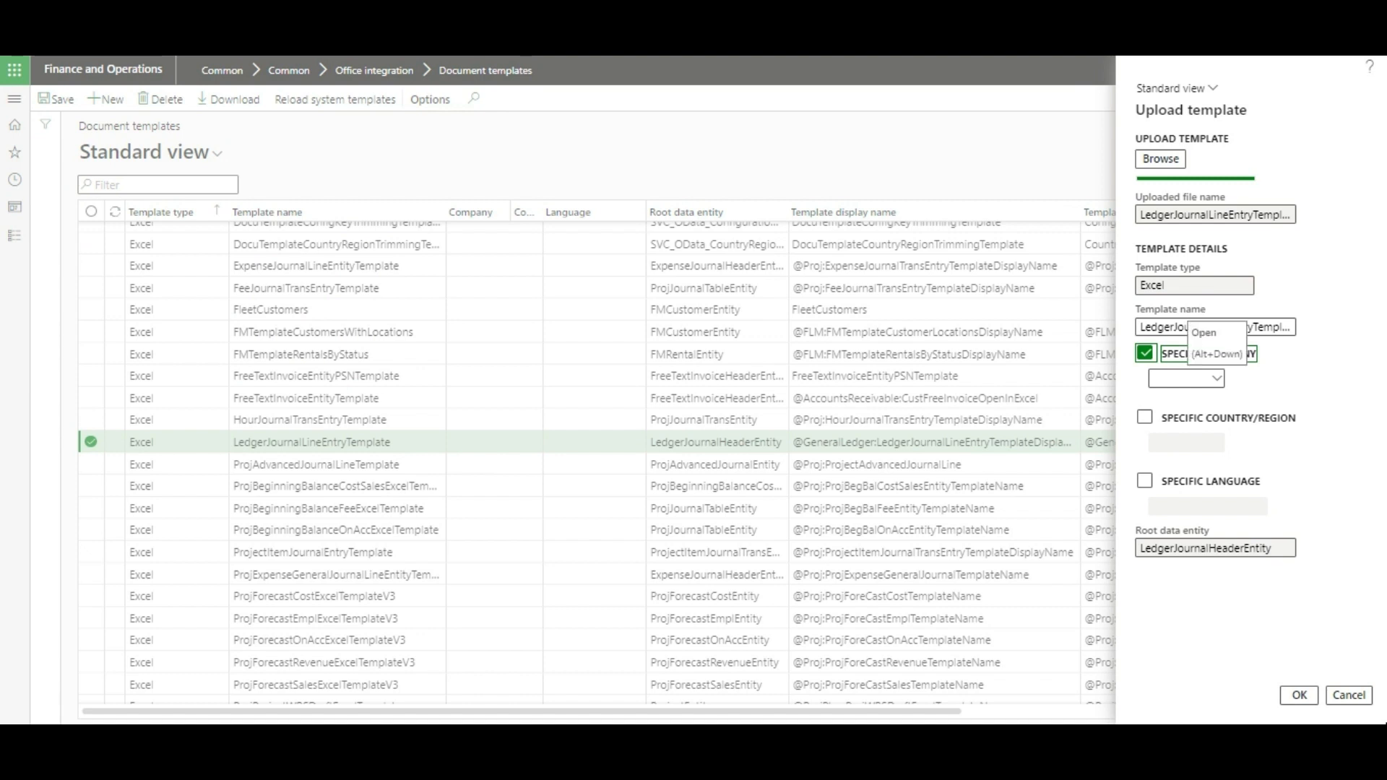
pyautogui.click(1217, 378)
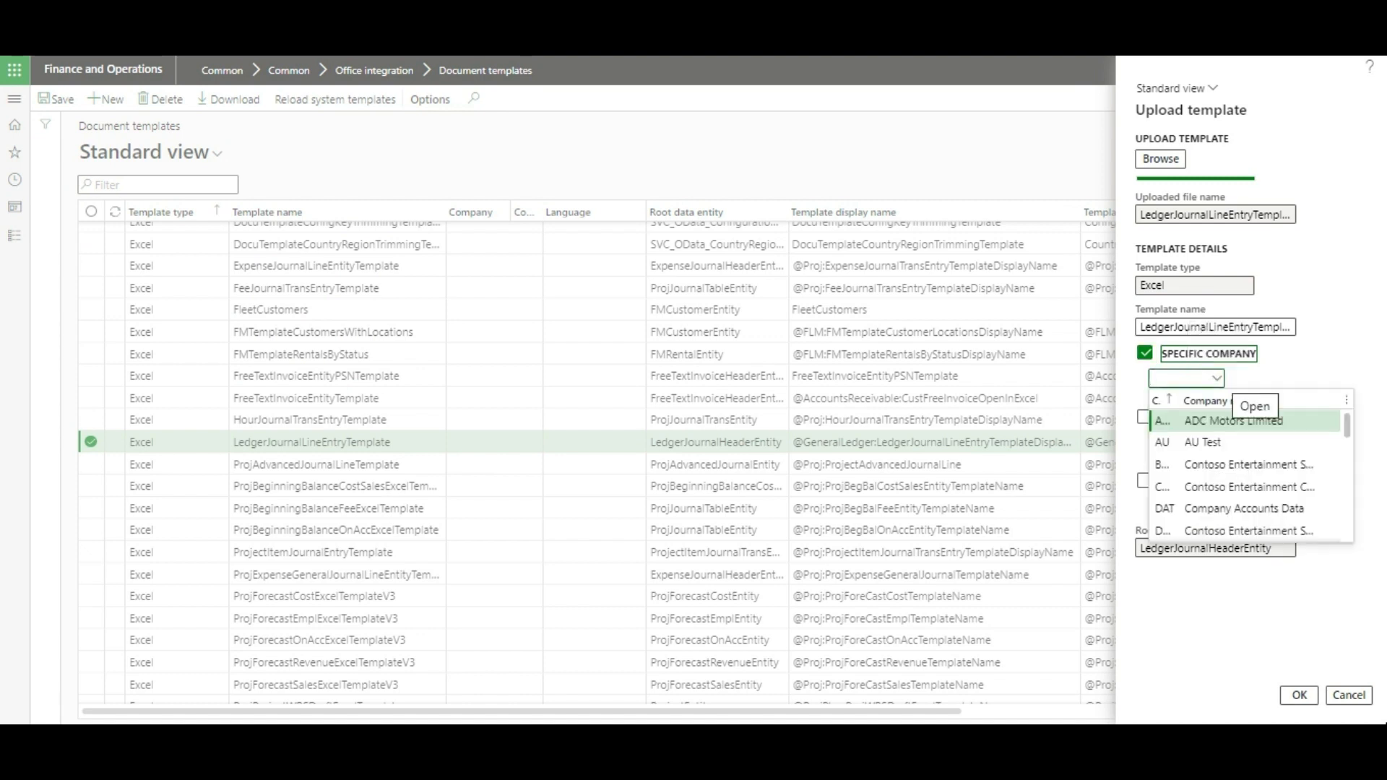
pyautogui.scroll(-3, 1228, 479)
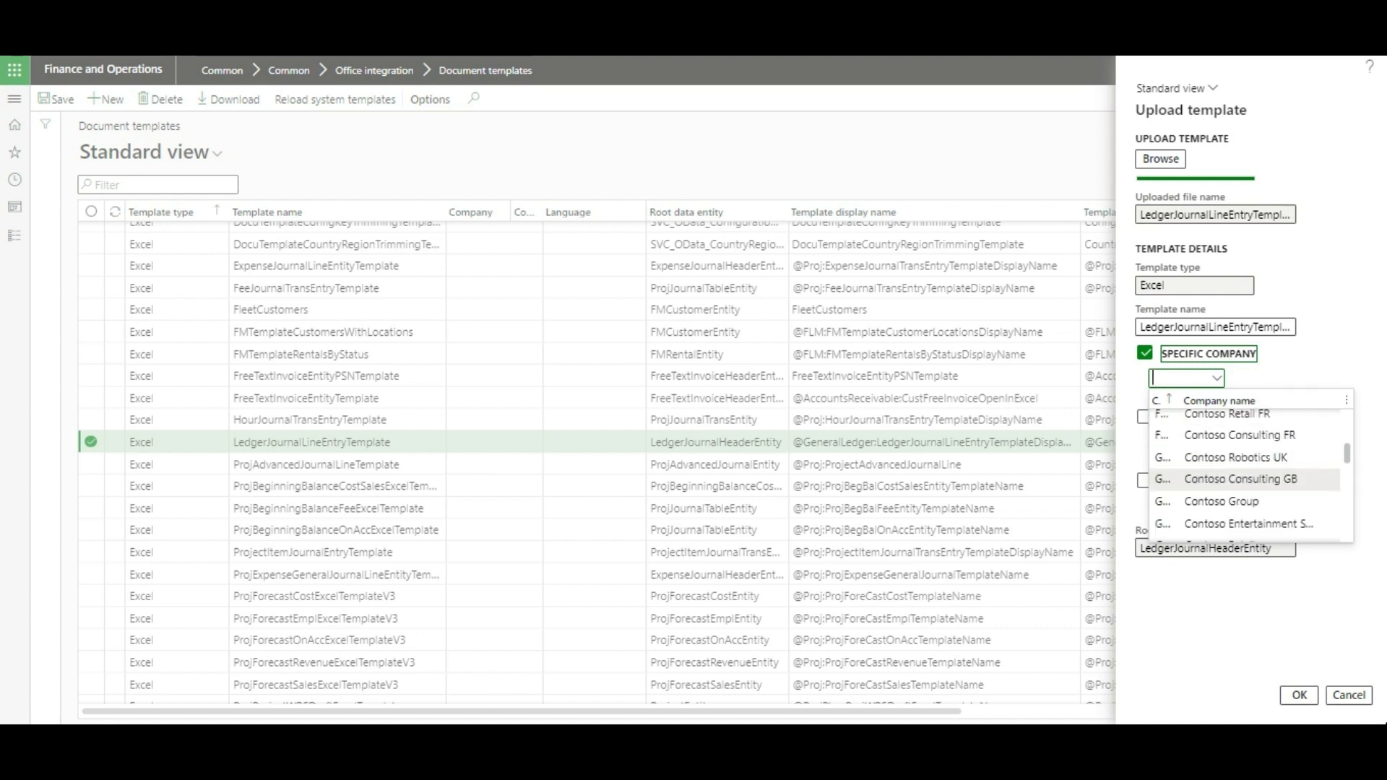
pyautogui.press('Escape')
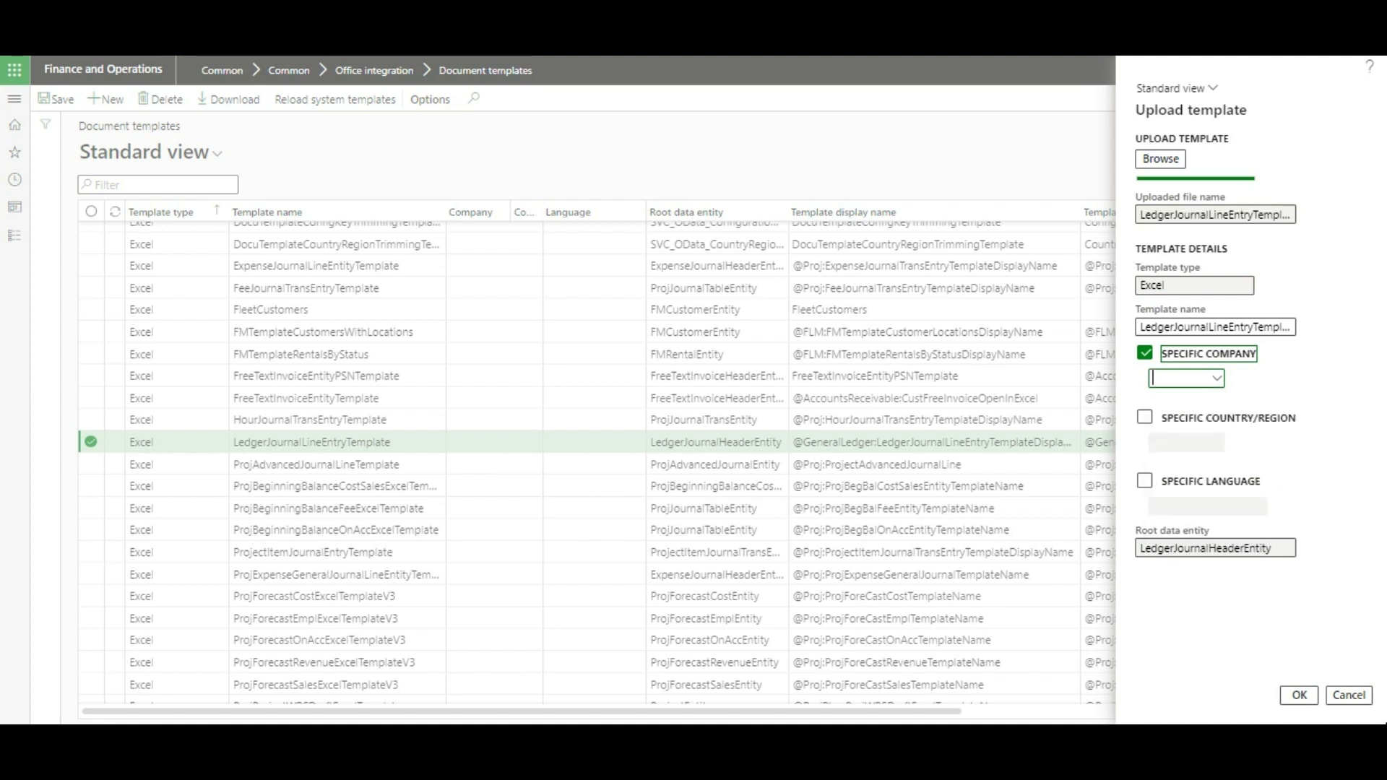
pyautogui.write('usmf')
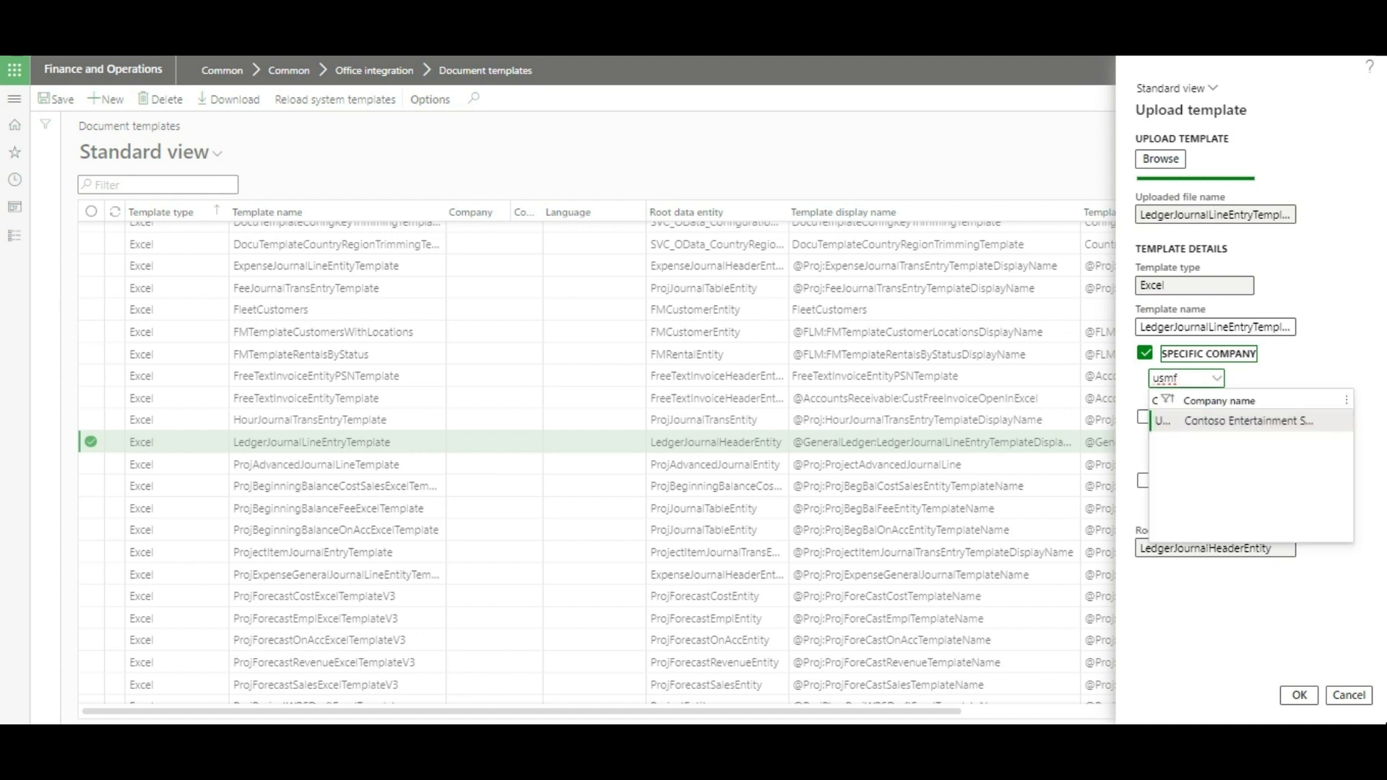
pyautogui.press('Return')
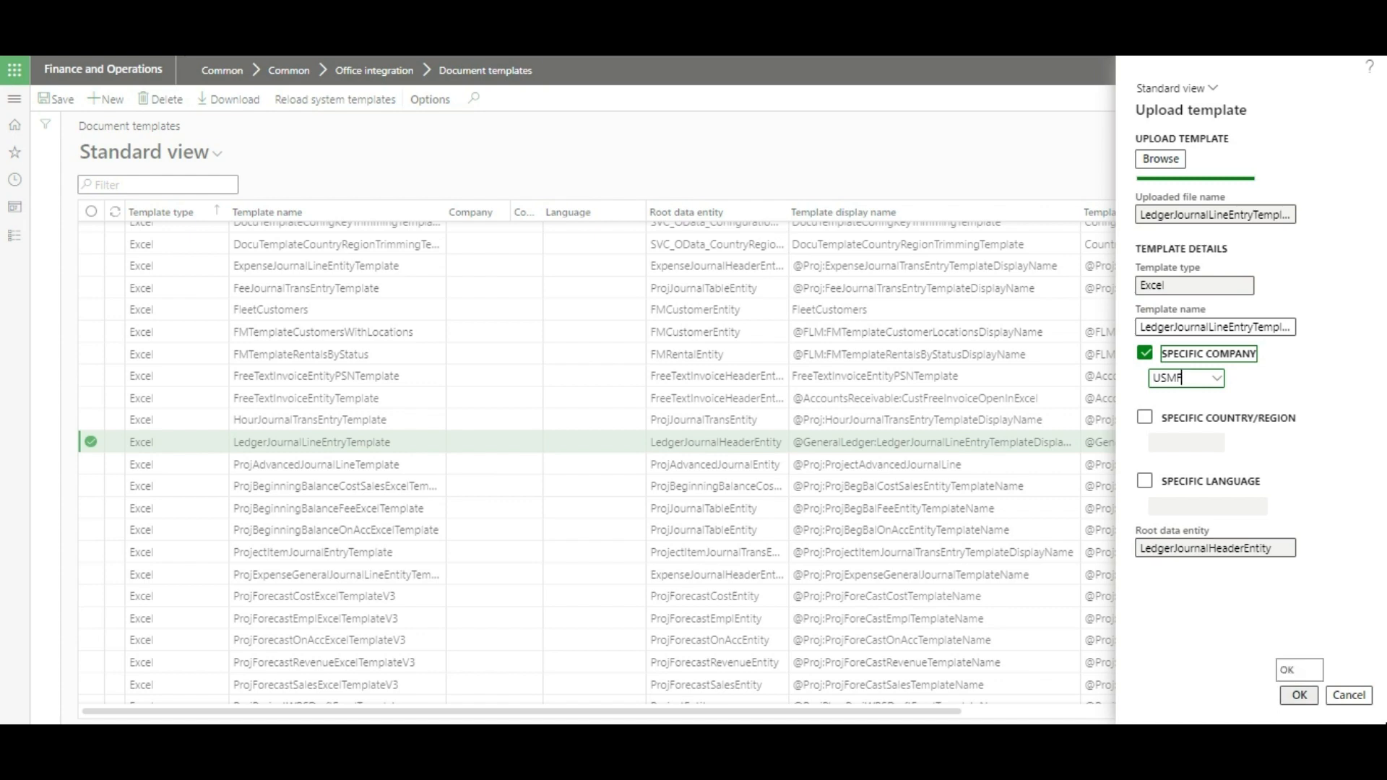
pyautogui.click(1299, 695)
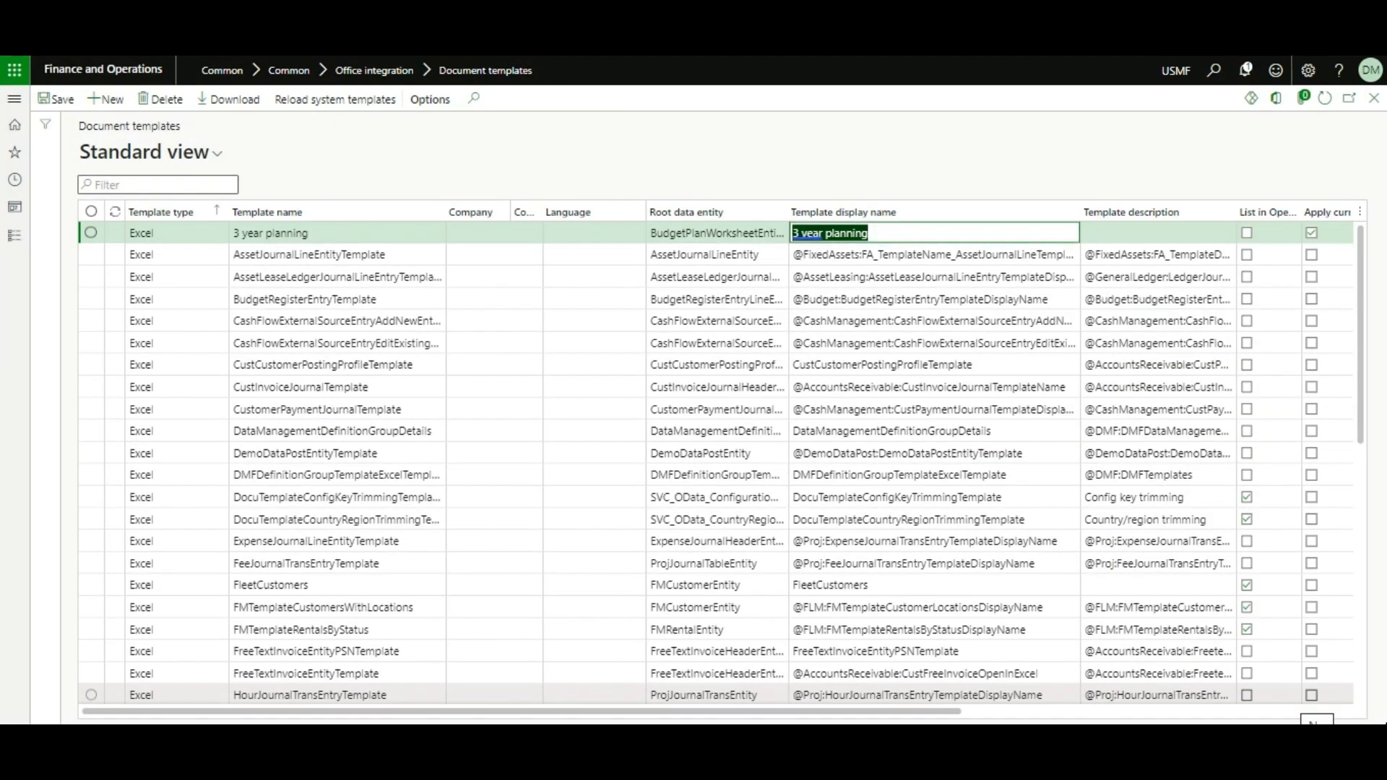
# - Set the display name of the USMF LedgerJournalLineEntryTemplate record to "USMF General journal line entry"
pyautogui.scroll(-3, 715, 506)
pyautogui.scroll(-3, 715, 446)
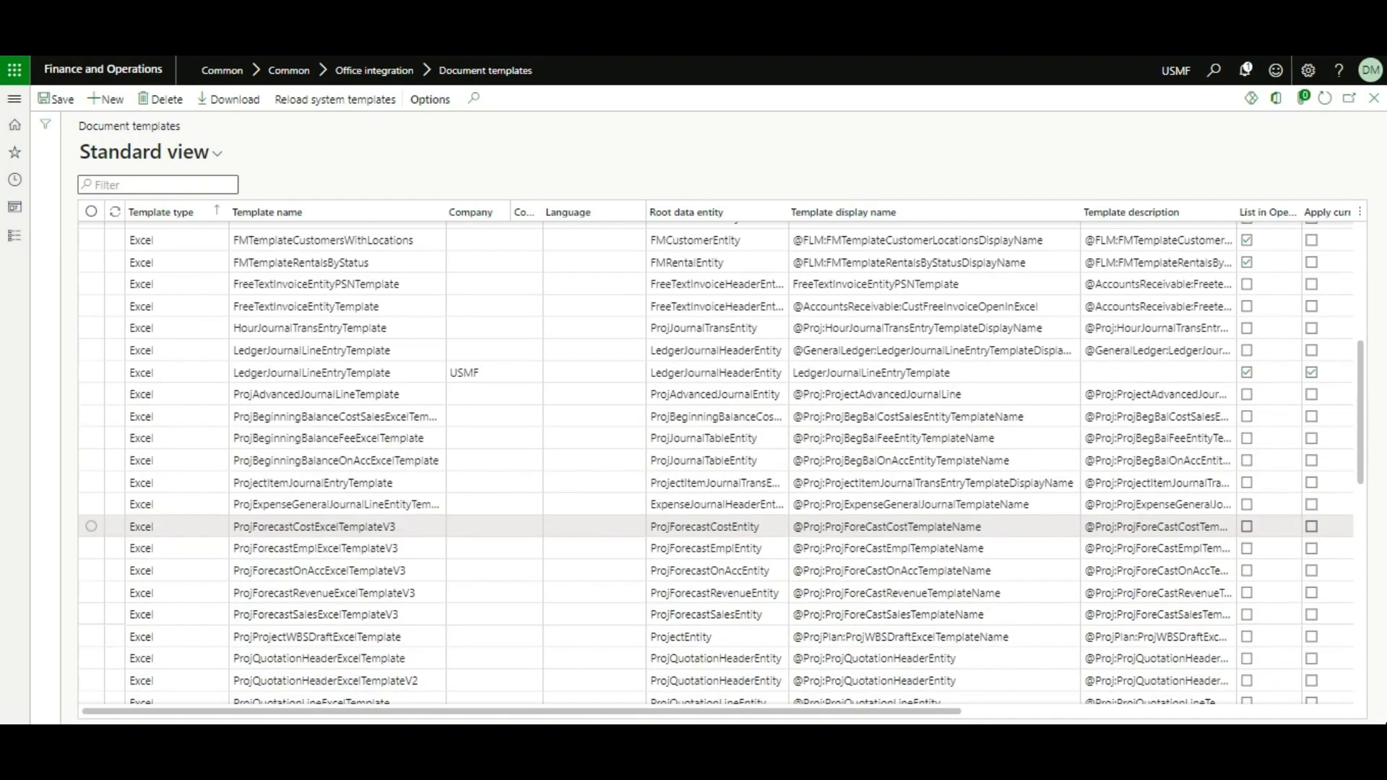
pyautogui.click(526, 372)
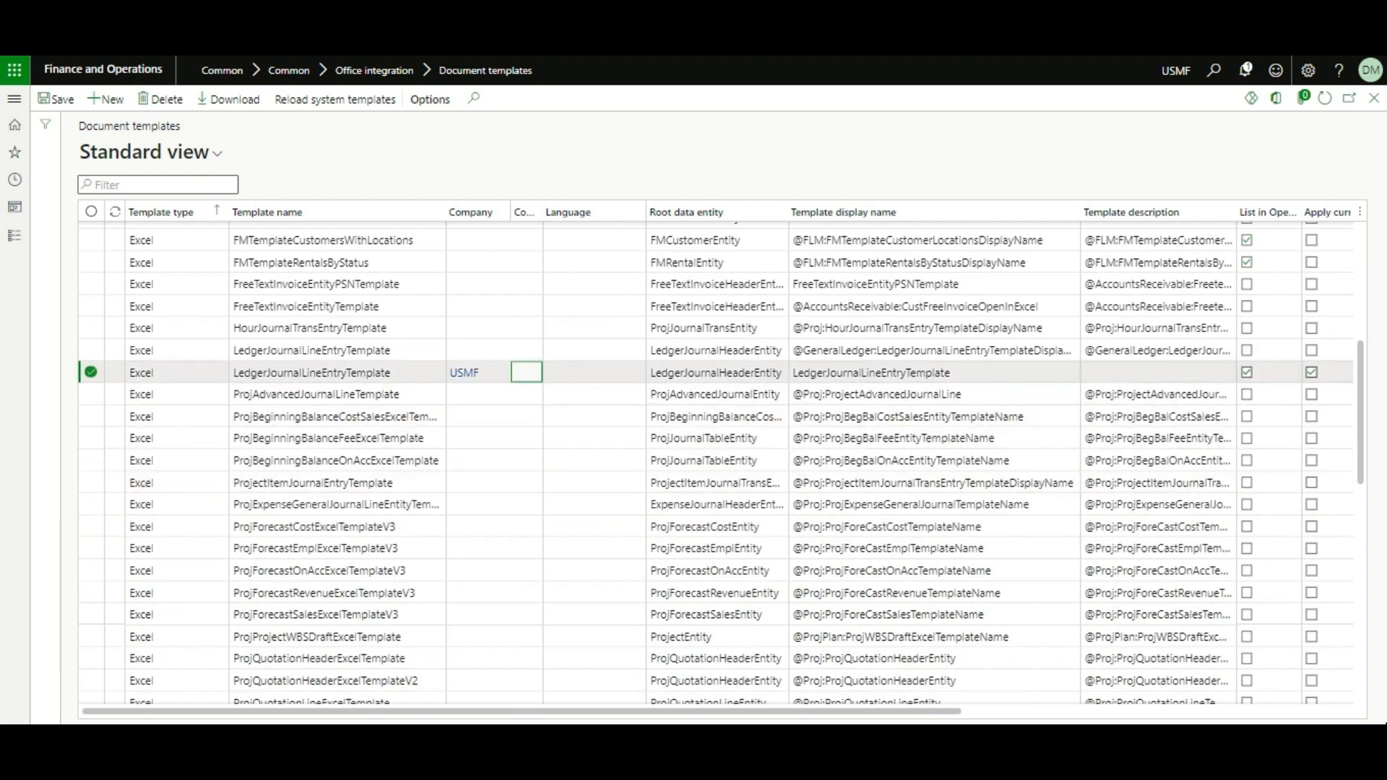
pyautogui.click(934, 372)
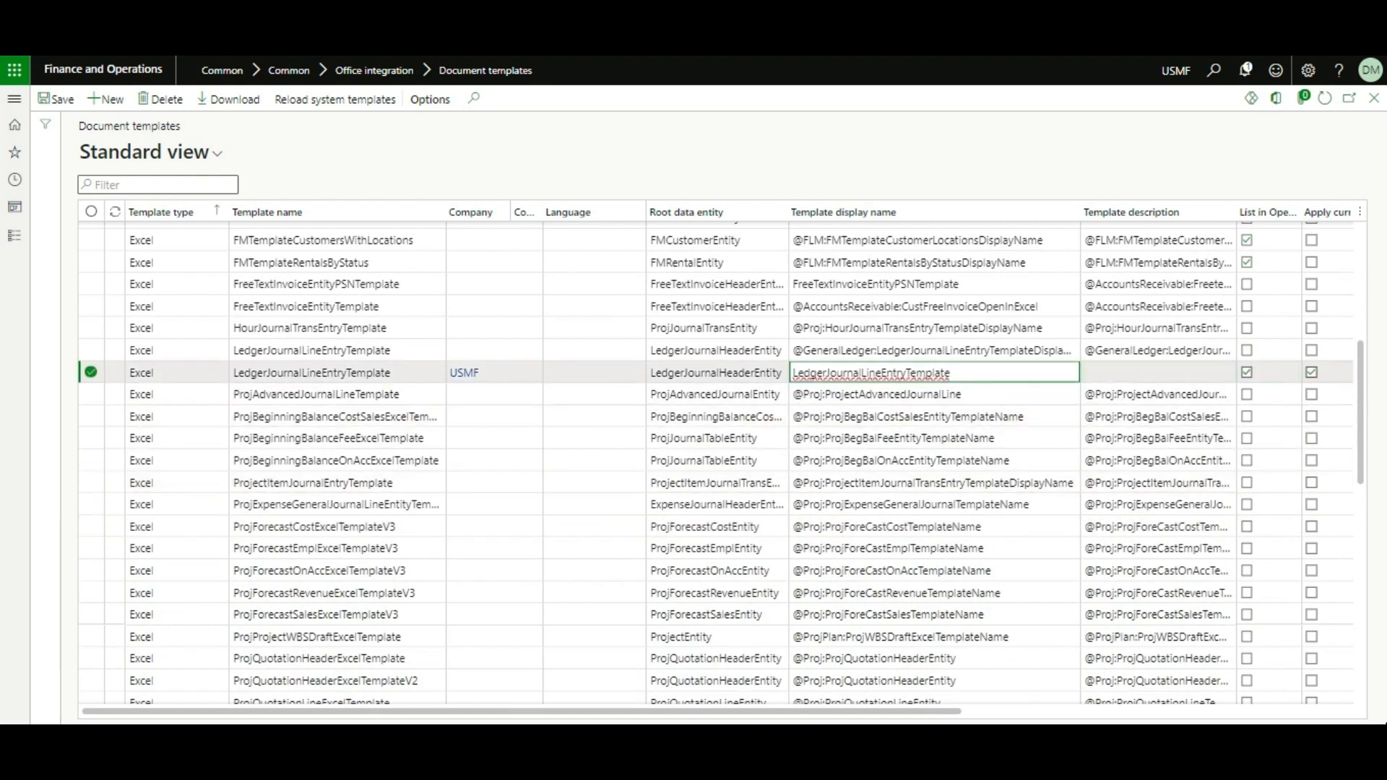
pyautogui.moveTo(951, 373); pyautogui.dragTo(792, 373)
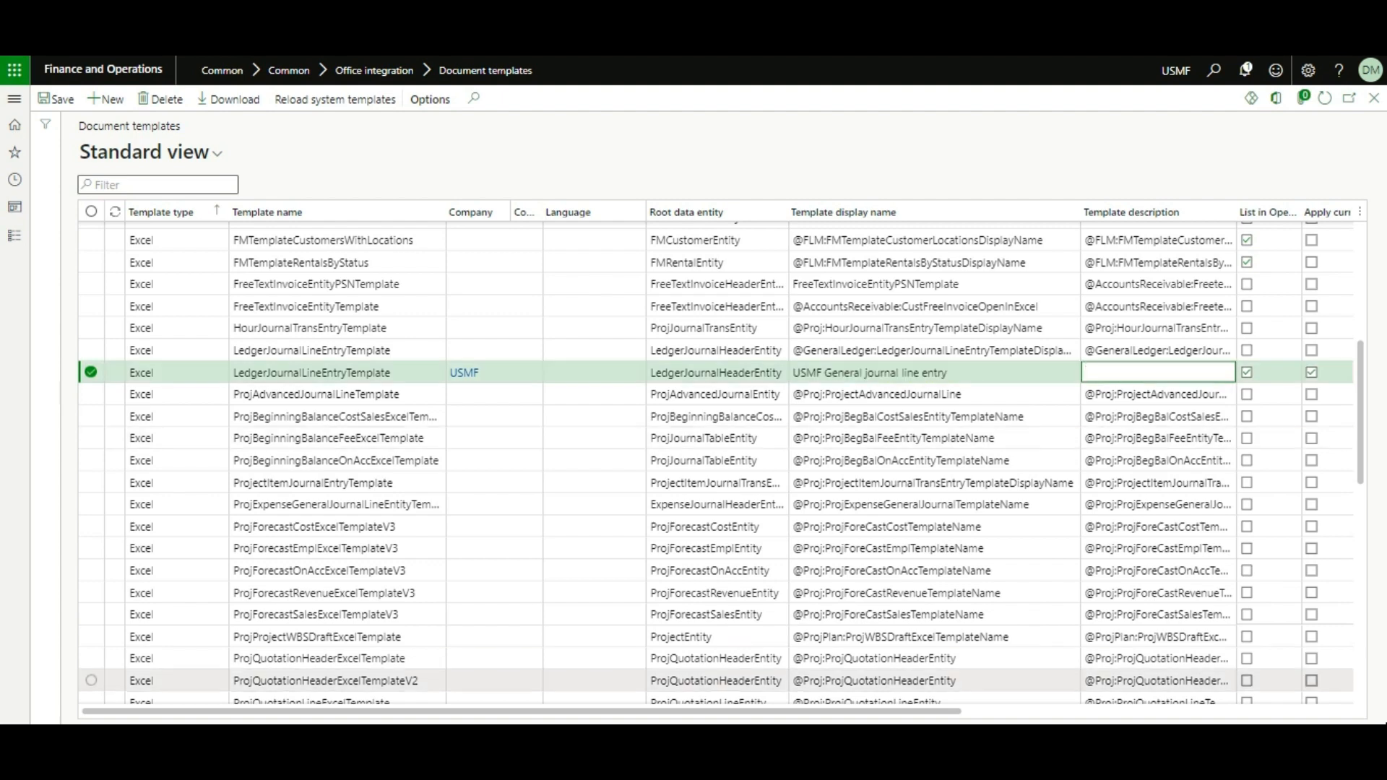
# - Check the USMF template's description, Open in Office listing, and current record and company filter settings
pyautogui.moveTo(780, 712); pyautogui.dragTo(991, 712)
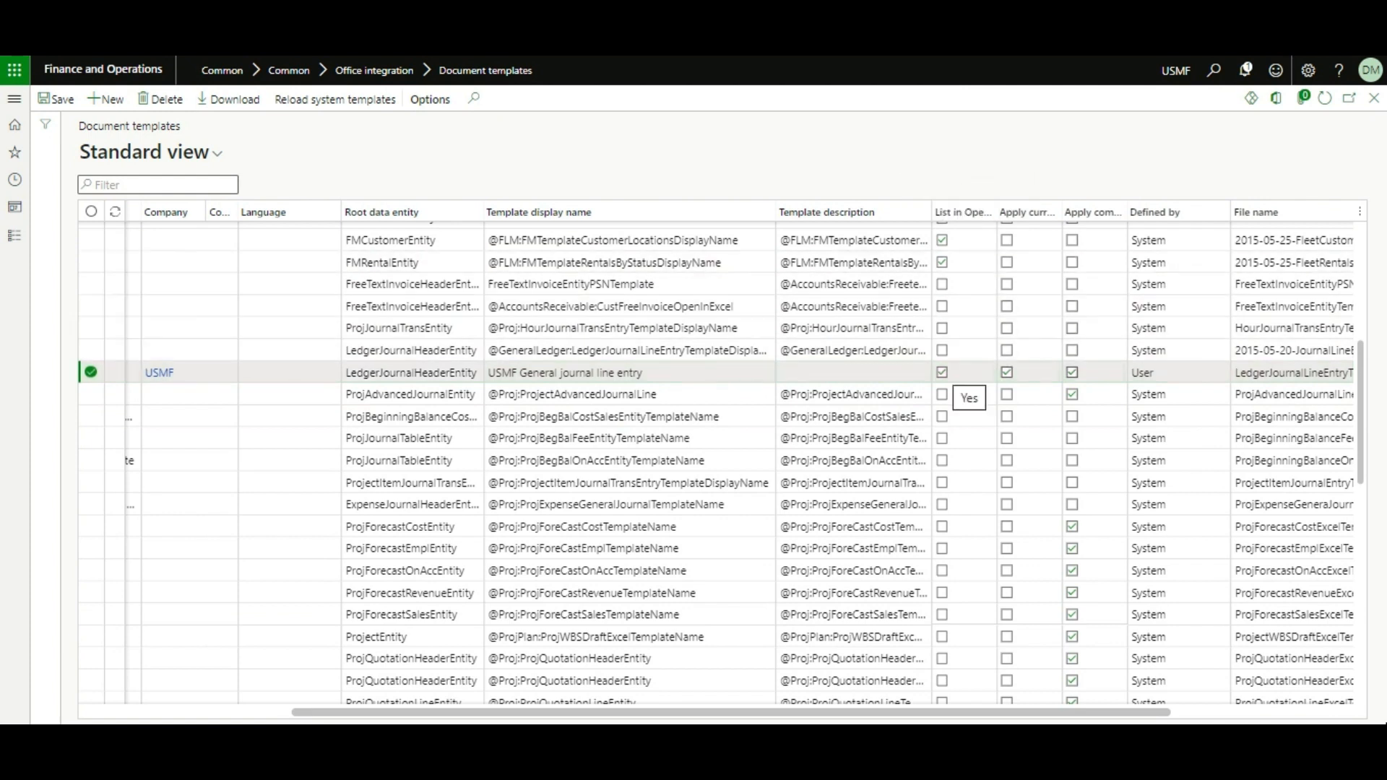
pyautogui.click(903, 373)
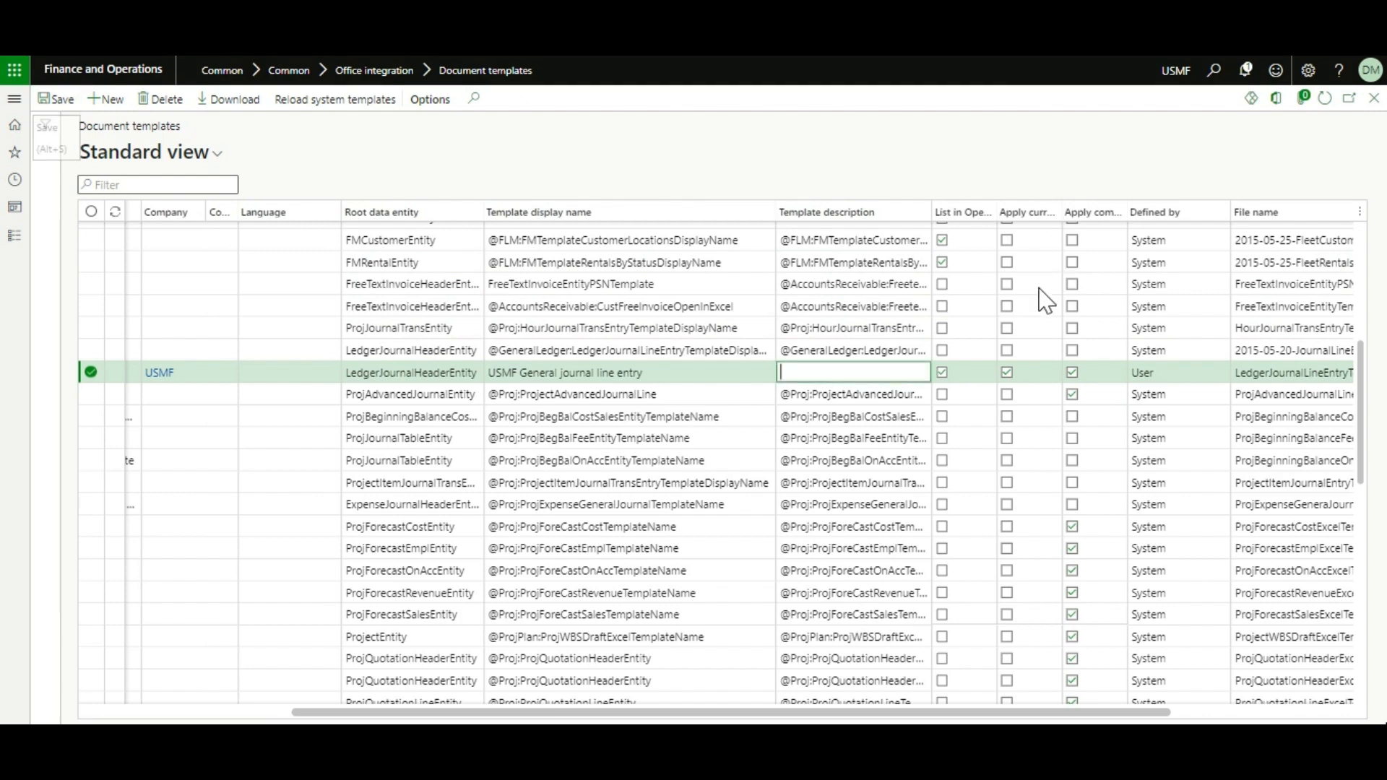
pyautogui.click(1007, 373)
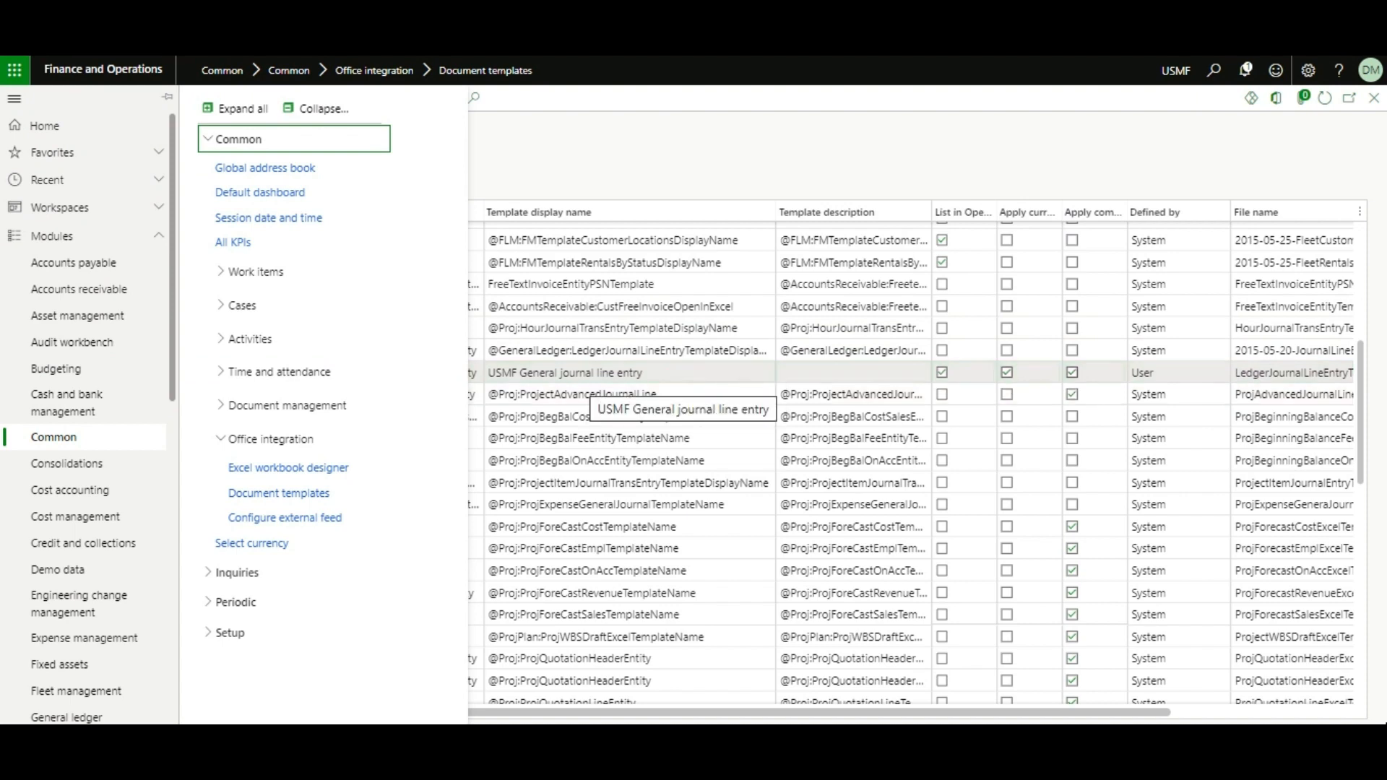
# - Open the General journals list under the General ledger module's journal entries
pyautogui.scroll(-3, 87, 361)
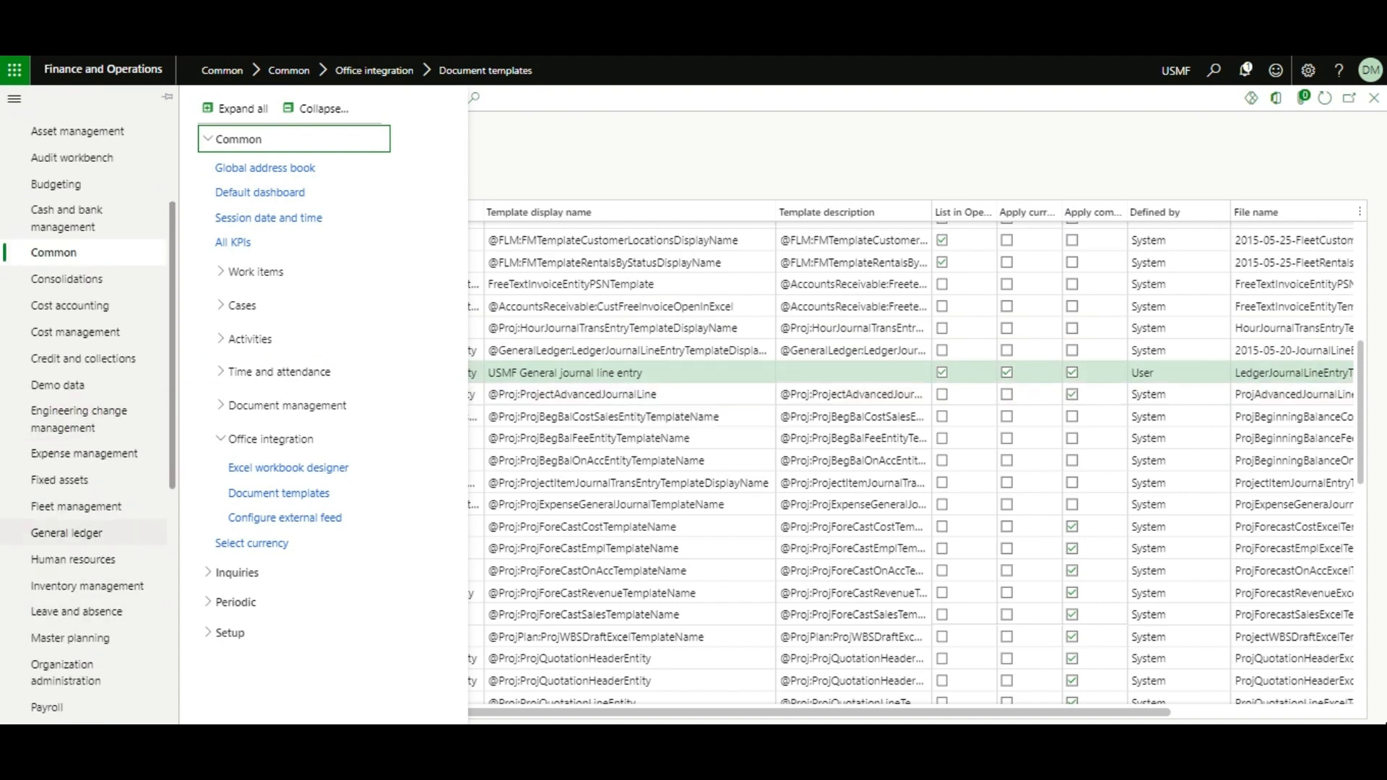
pyautogui.click(67, 532)
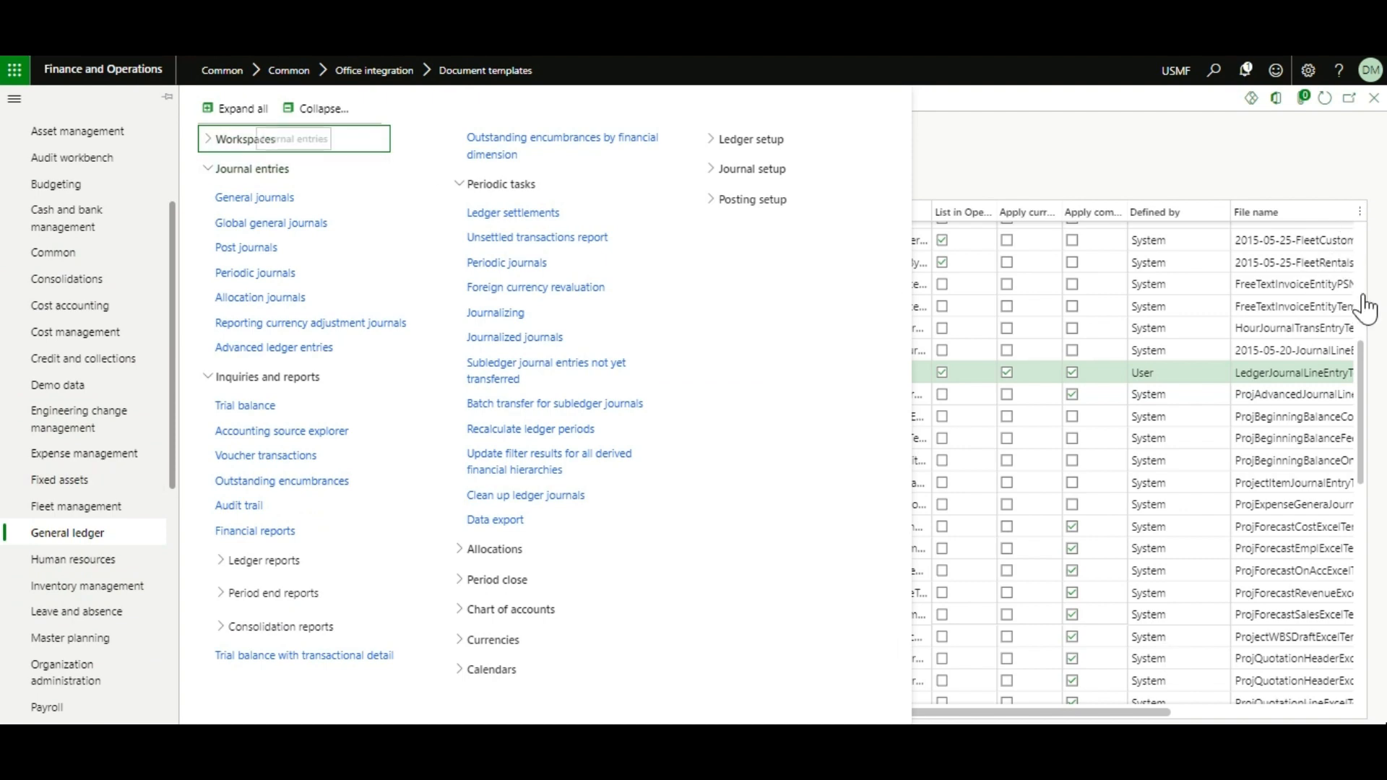
pyautogui.click(255, 197)
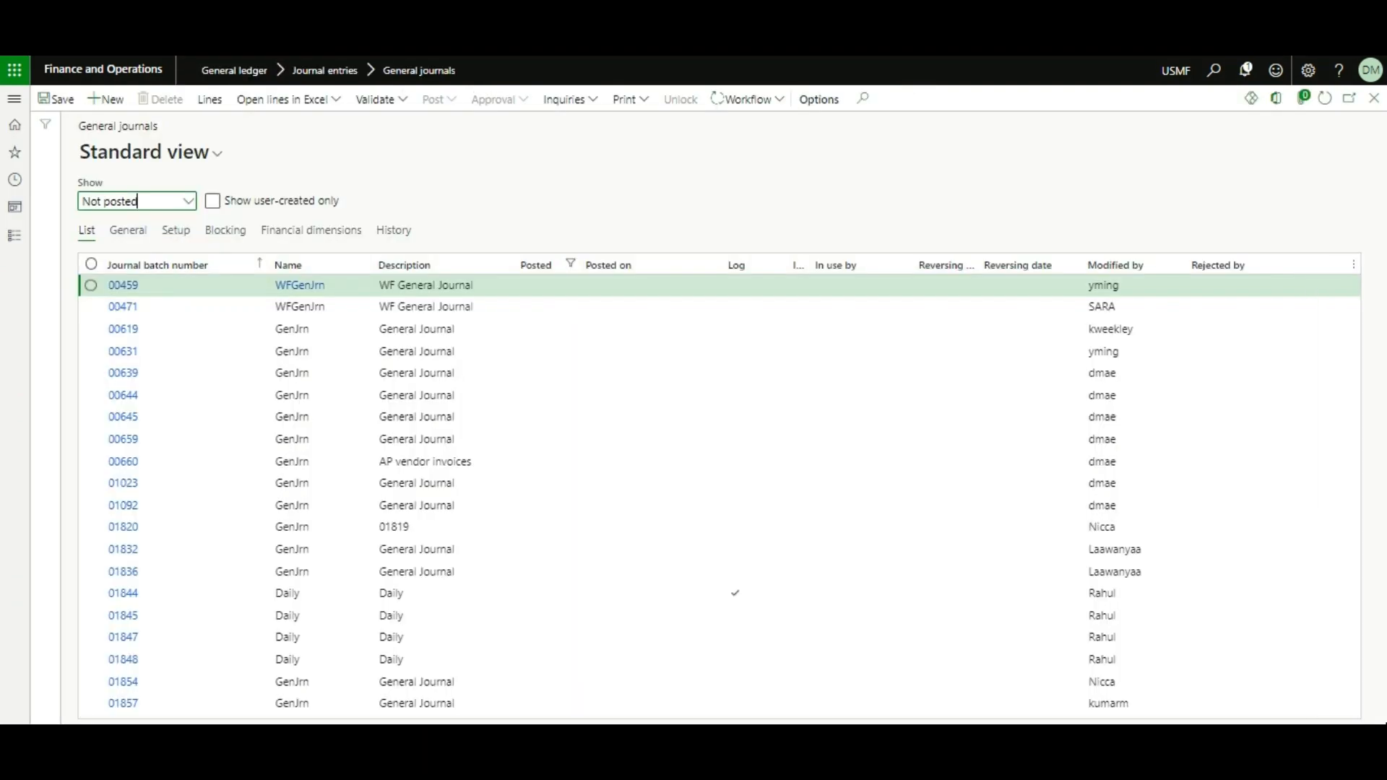
# - Open the journals in Excel with the "USMF General journal line entry" template and download the workbook
pyautogui.click(1276, 98)
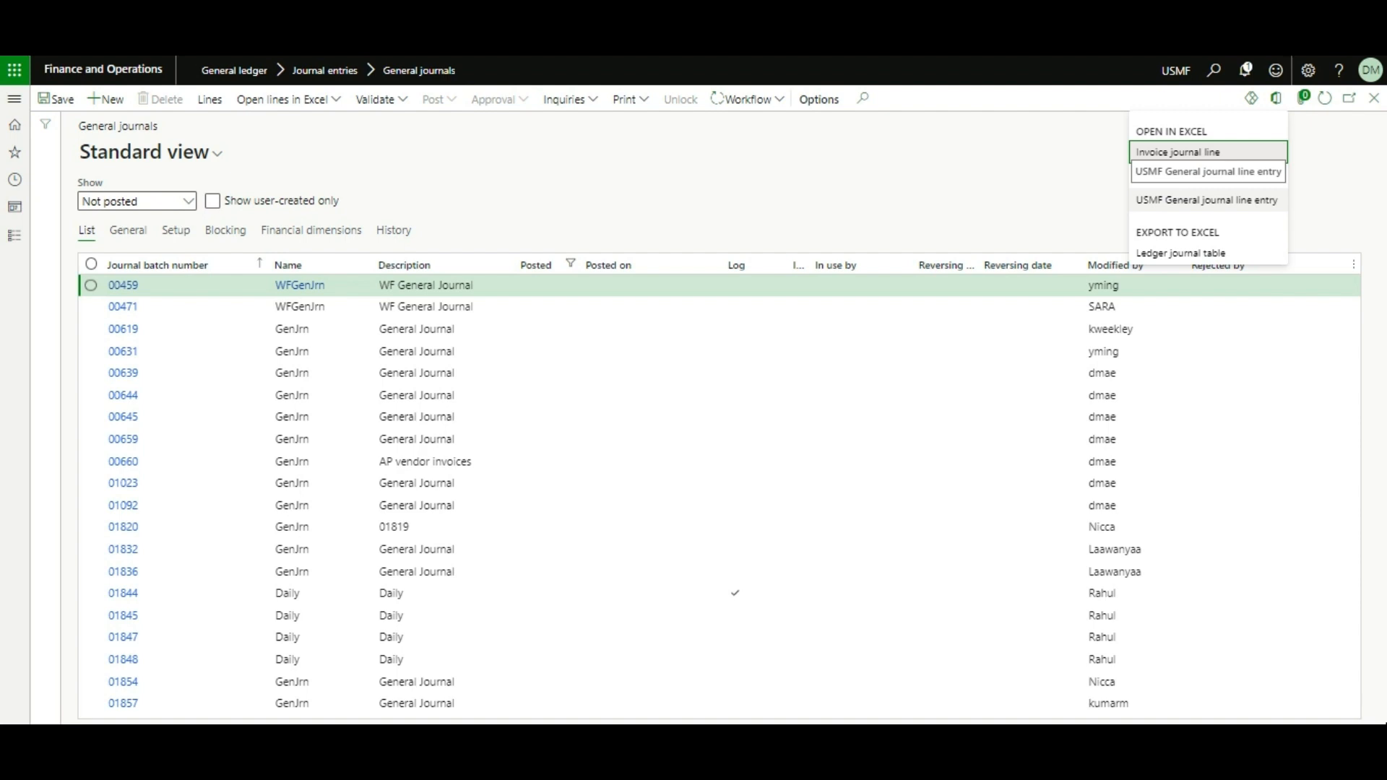
pyautogui.click(1207, 200)
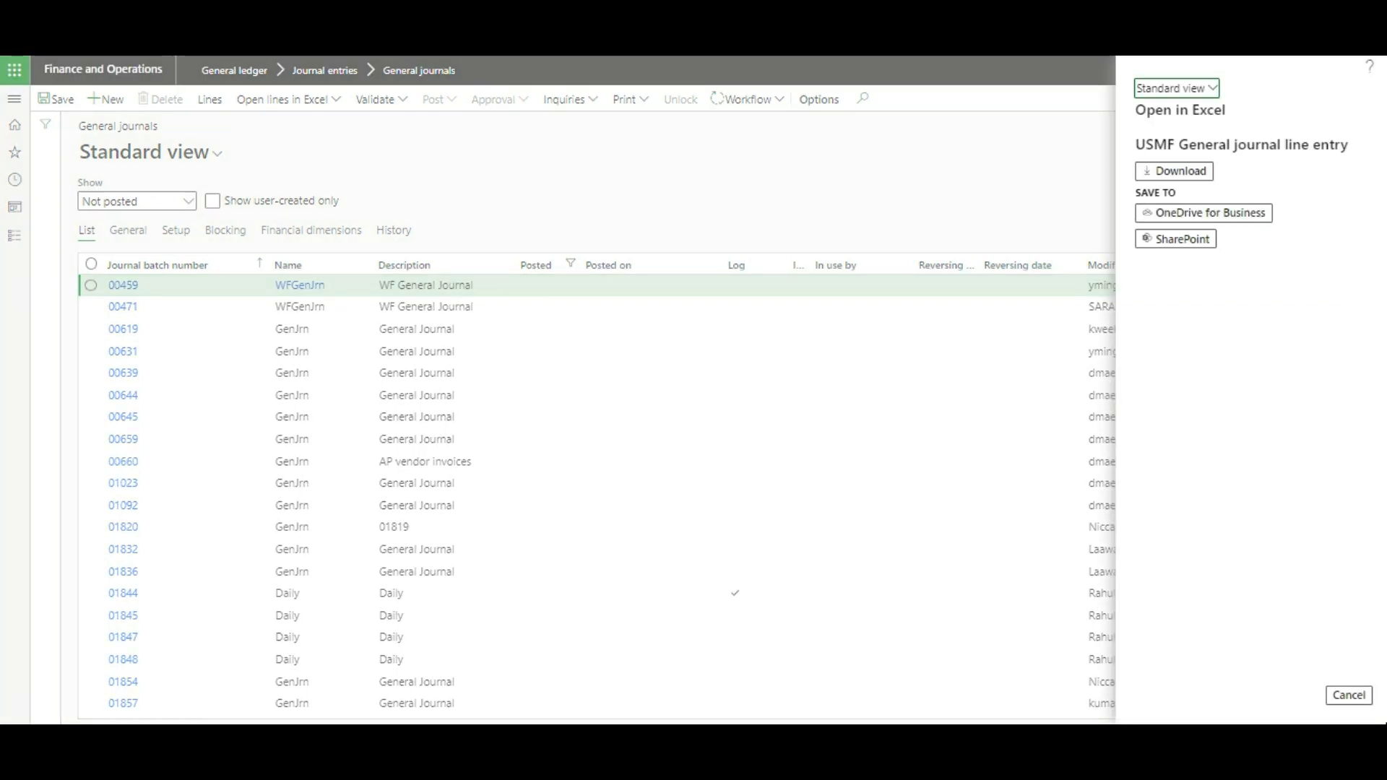
pyautogui.click(1174, 172)
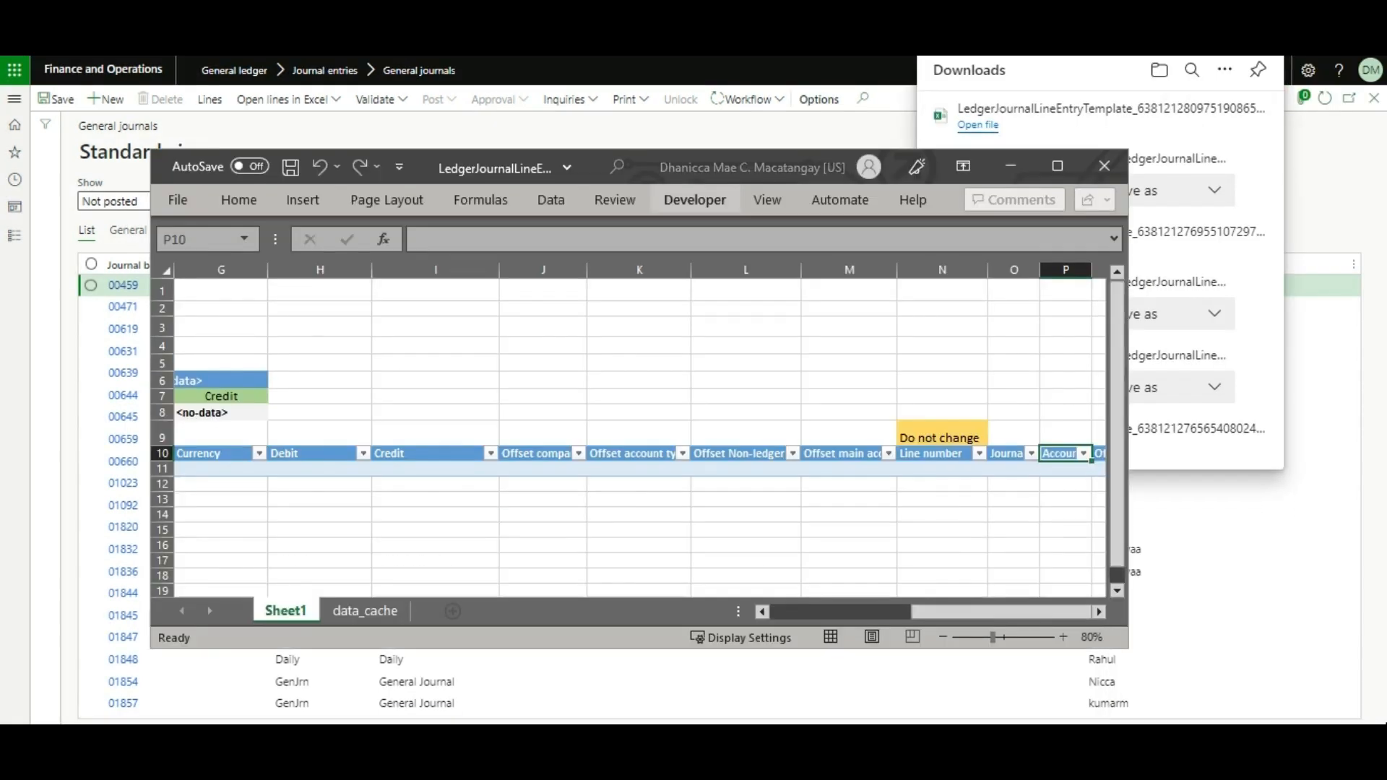
# - Maximize the downloaded workbook, check the added column headers in O10 through Q10, and enable editing
pyautogui.click(1057, 166)
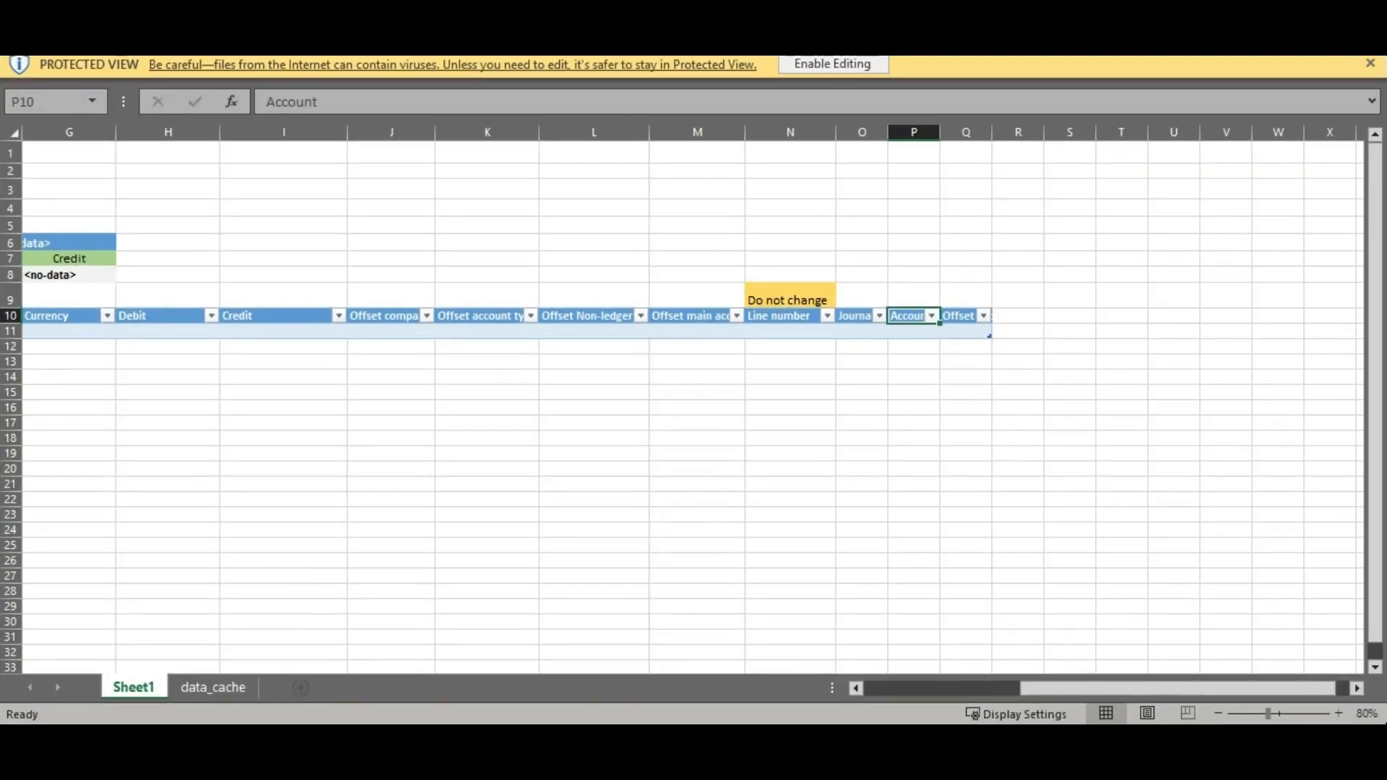
pyautogui.click(855, 316)
pyautogui.click(908, 316)
pyautogui.click(960, 317)
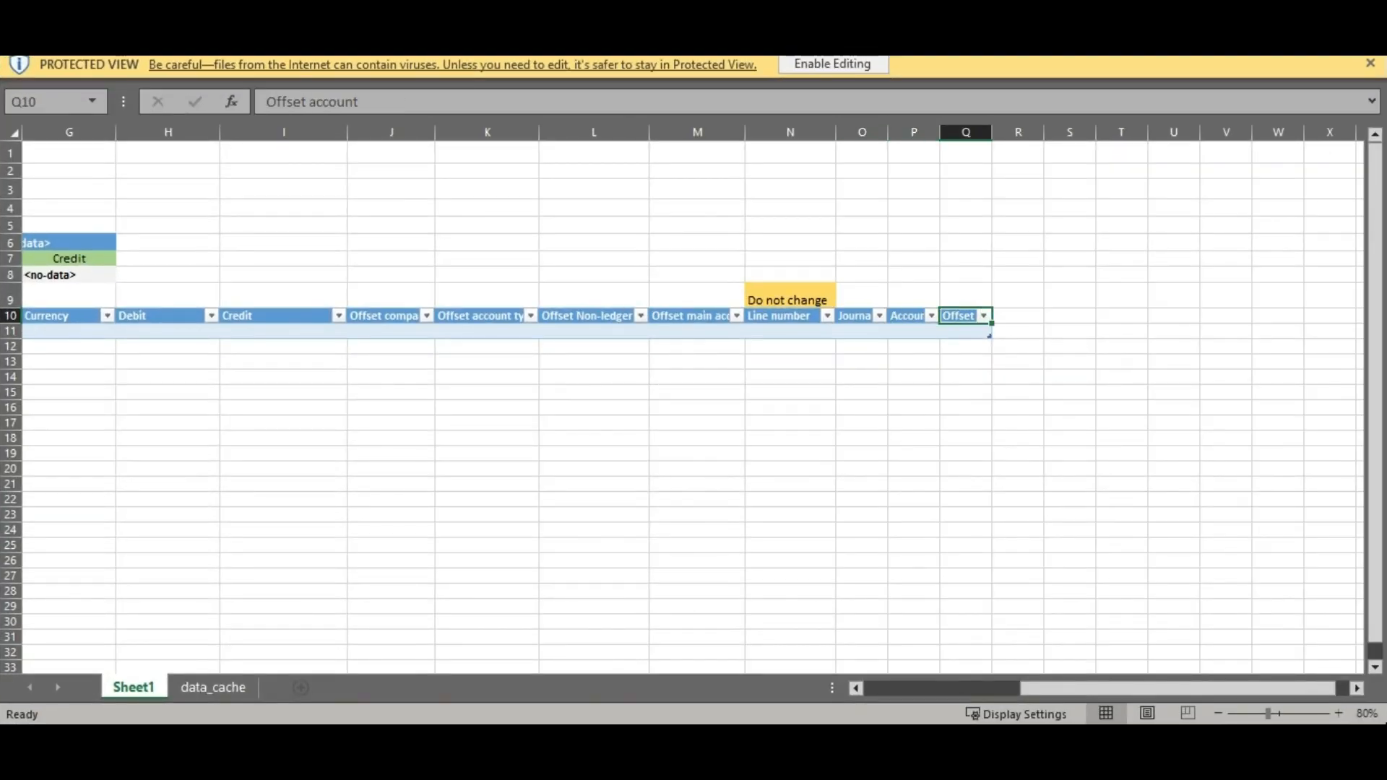
pyautogui.click(833, 64)
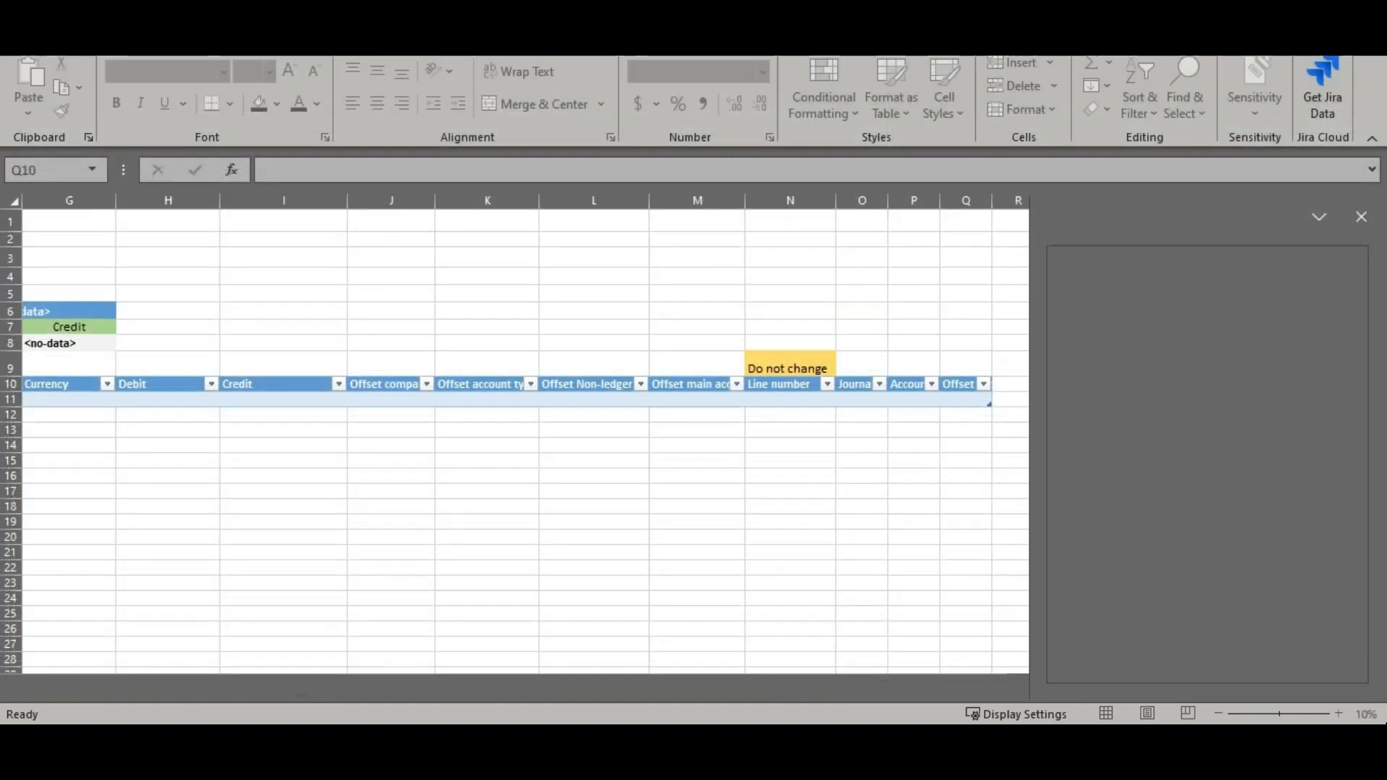